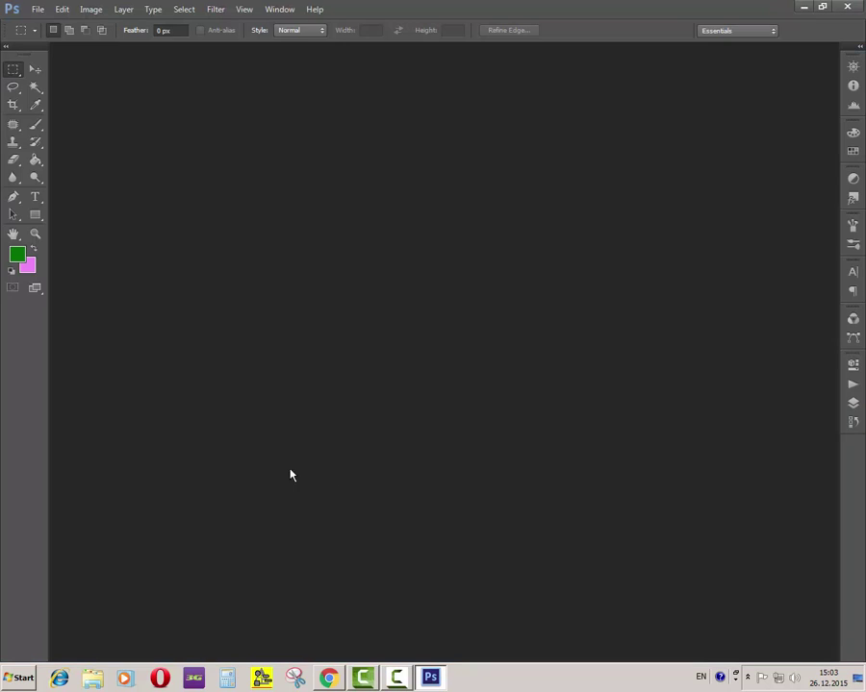
Open the file SIP SAK LOGO PROSOWA.psd from the Desktop.
left_click(38, 10)
left_click(385, 151)
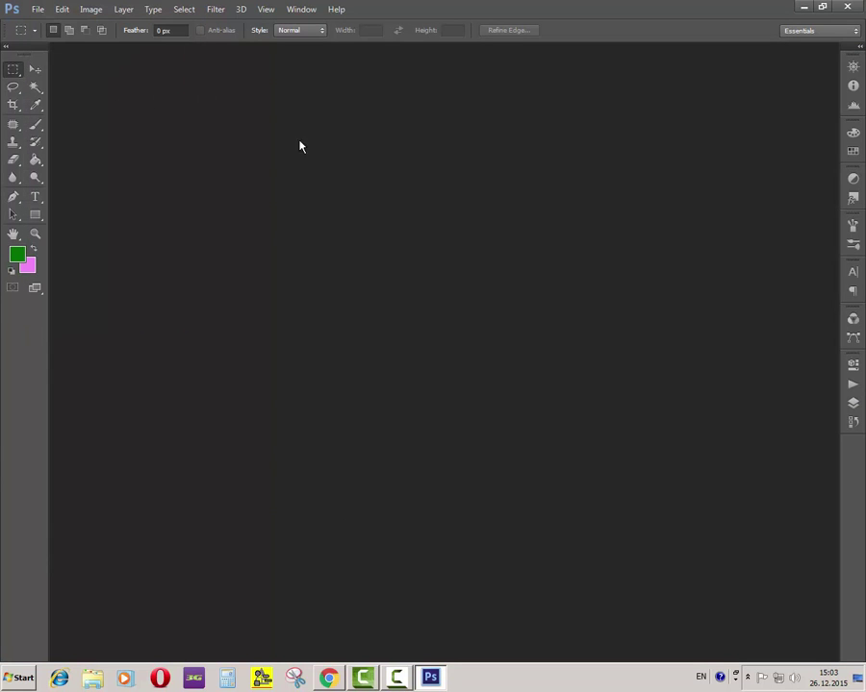
left_click(38, 9)
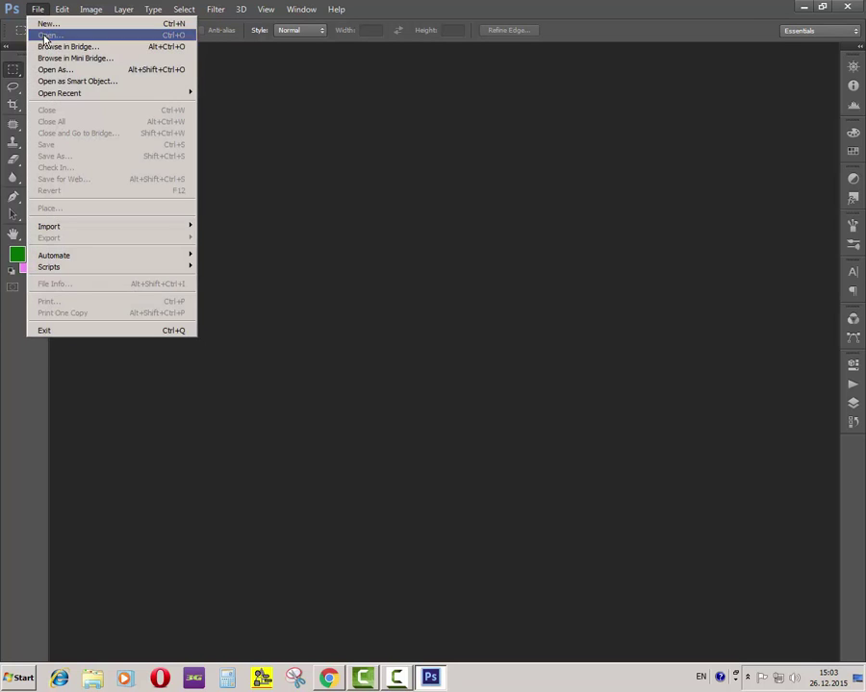
left_click(46, 35)
left_click_drag(608, 214, 607, 339)
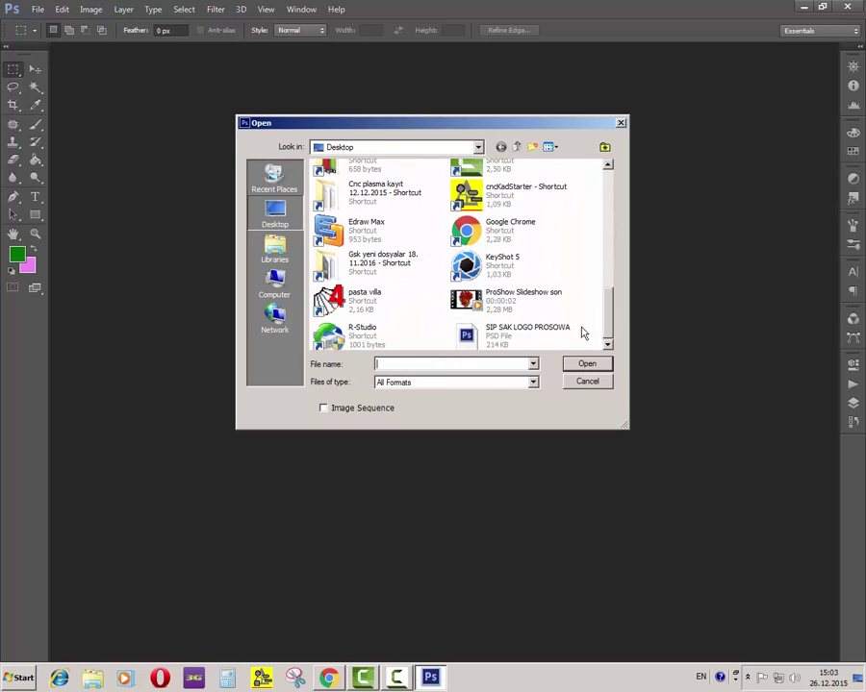
double_click(492, 339)
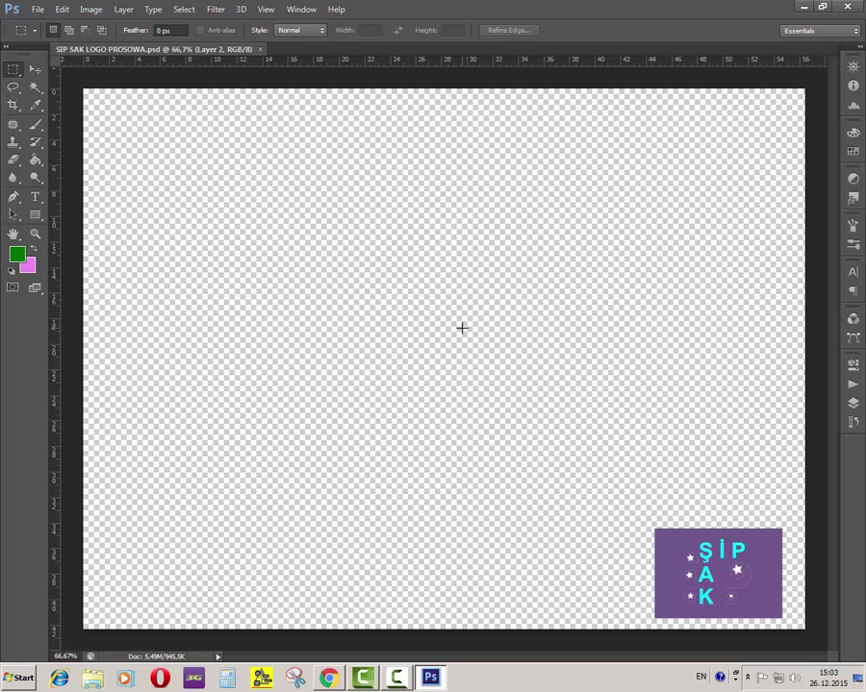
Move the logo slightly to the right and up with the Move tool, keeping it near the canvas's lower-right corner.
left_click(34, 70)
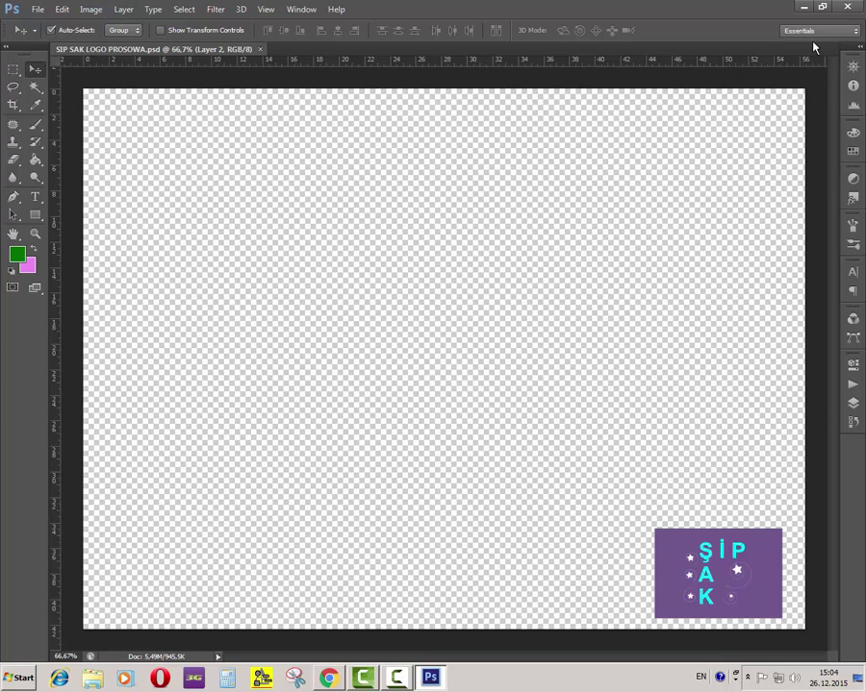
mouse_move(708, 565)
left_mouse_down()
mouse_move(731, 576)
mouse_move(722, 560)
left_mouse_up()
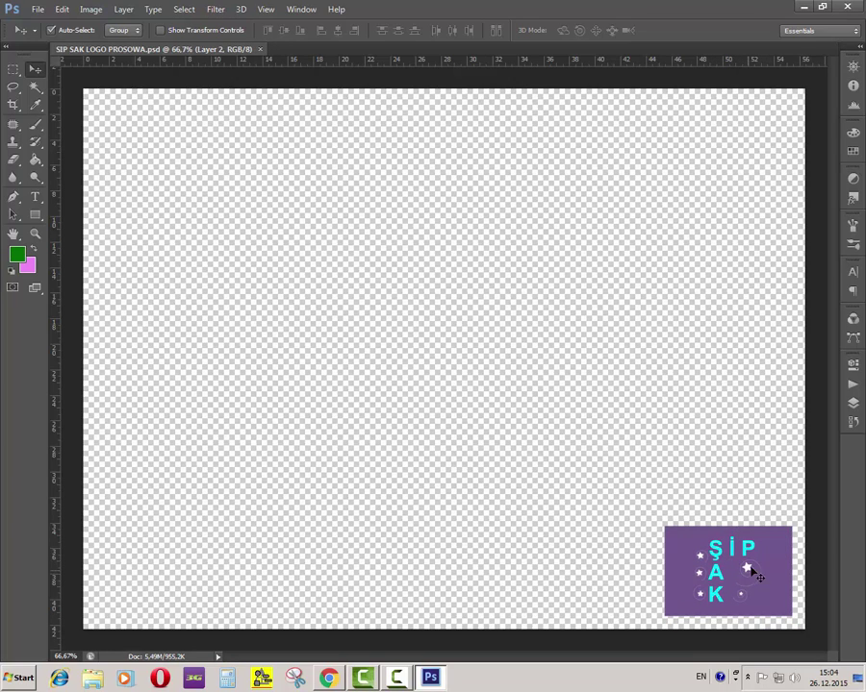
Set the opacity of Layer 2, which holds the logo, to 50%.
left_click(852, 405)
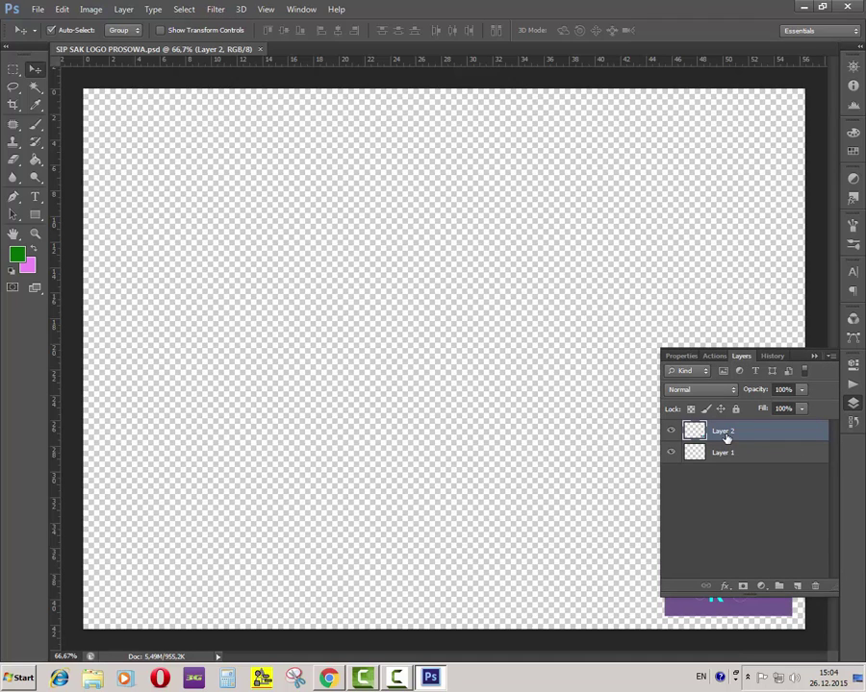
left_click(789, 389)
left_click_drag(794, 389, 769, 400)
type("50")
key("Return")
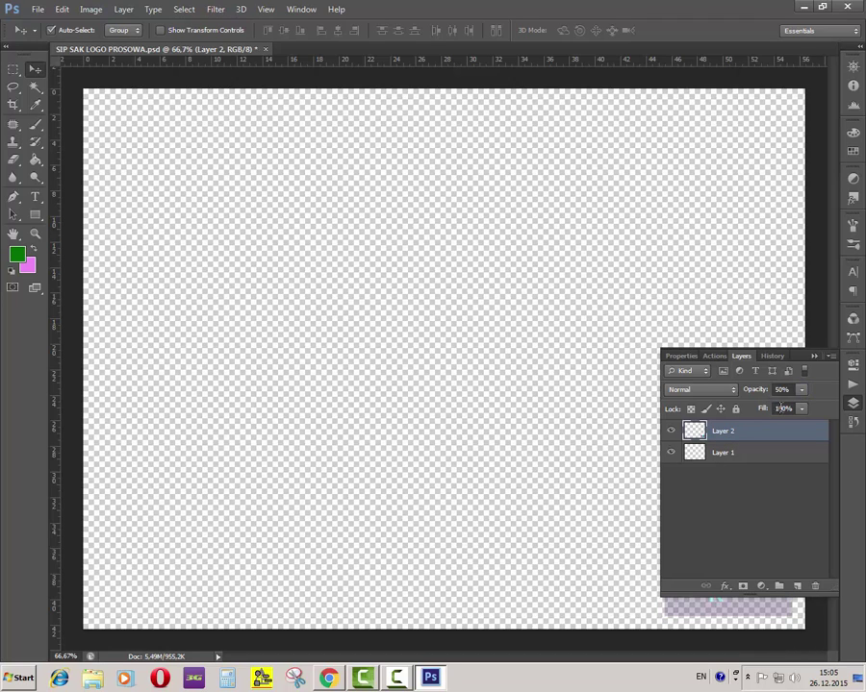
left_click(814, 357)
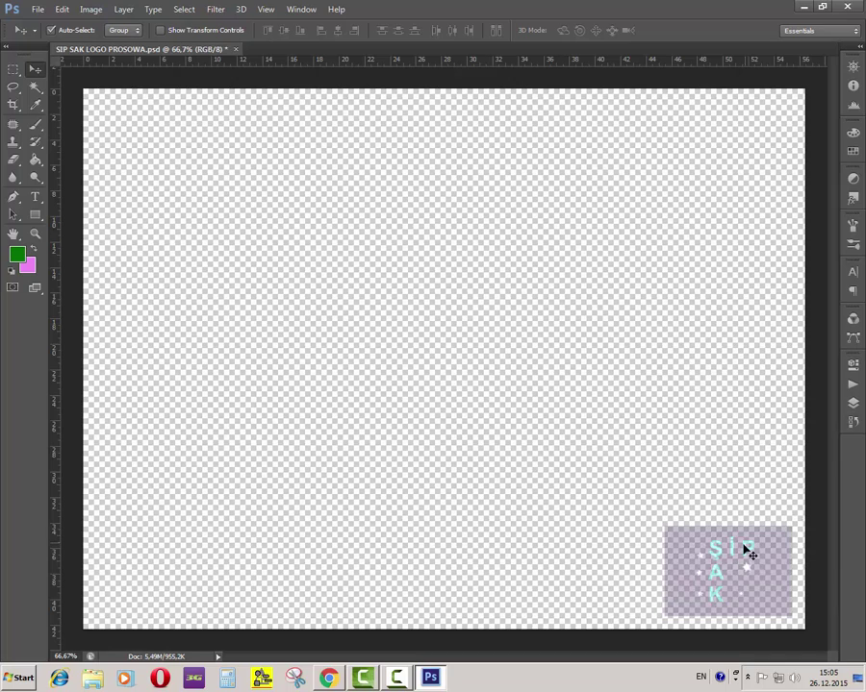
left_click(748, 551)
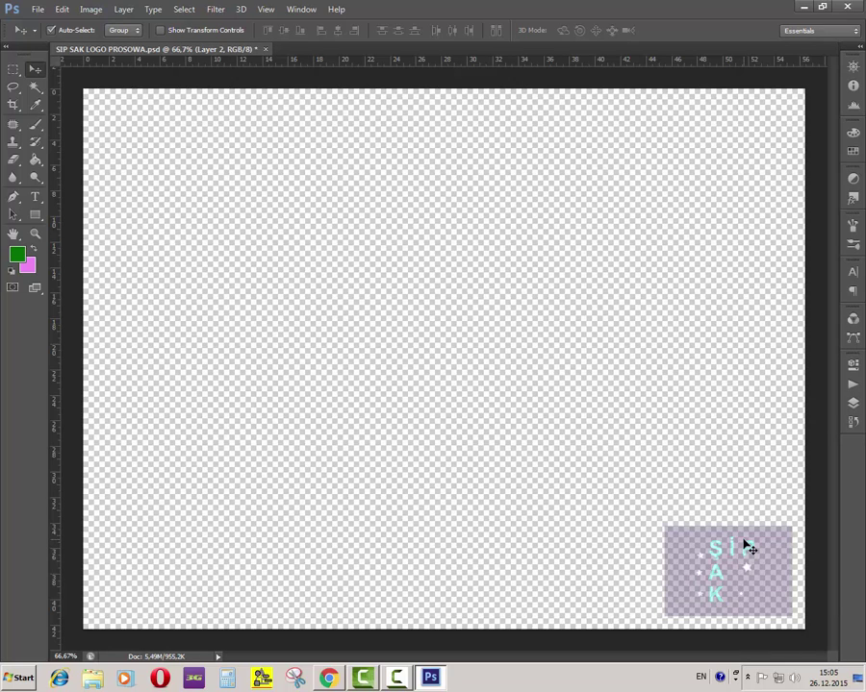
Set the opacity of the logo's Layer 2 to 100%.
left_click(850, 406)
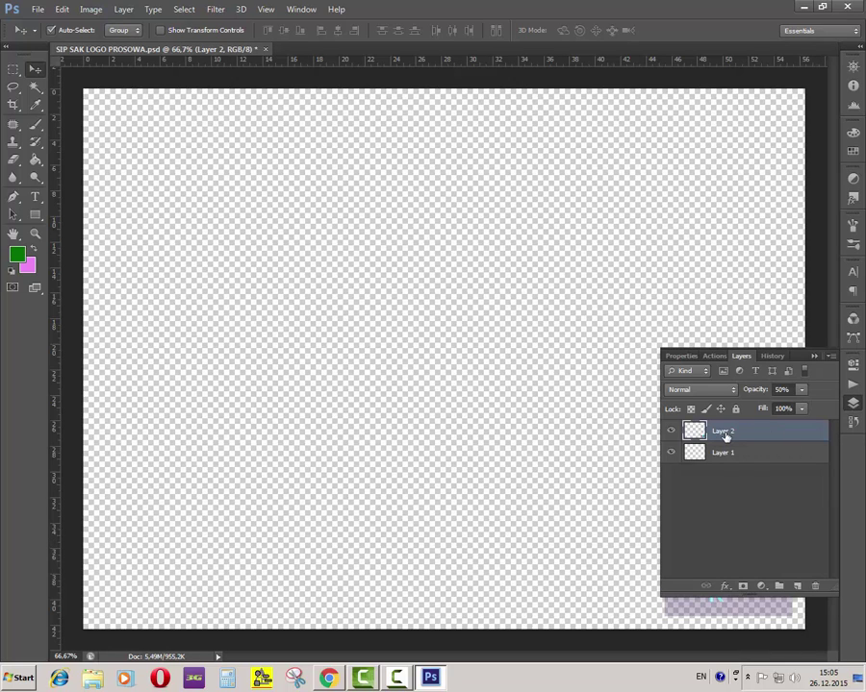
left_click(751, 390)
type("100")
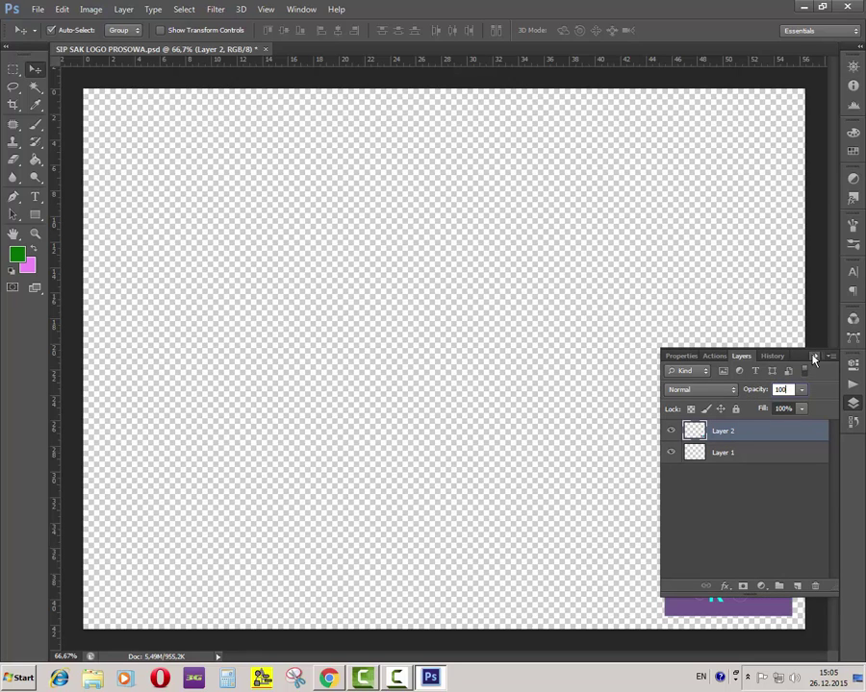
left_click(813, 355)
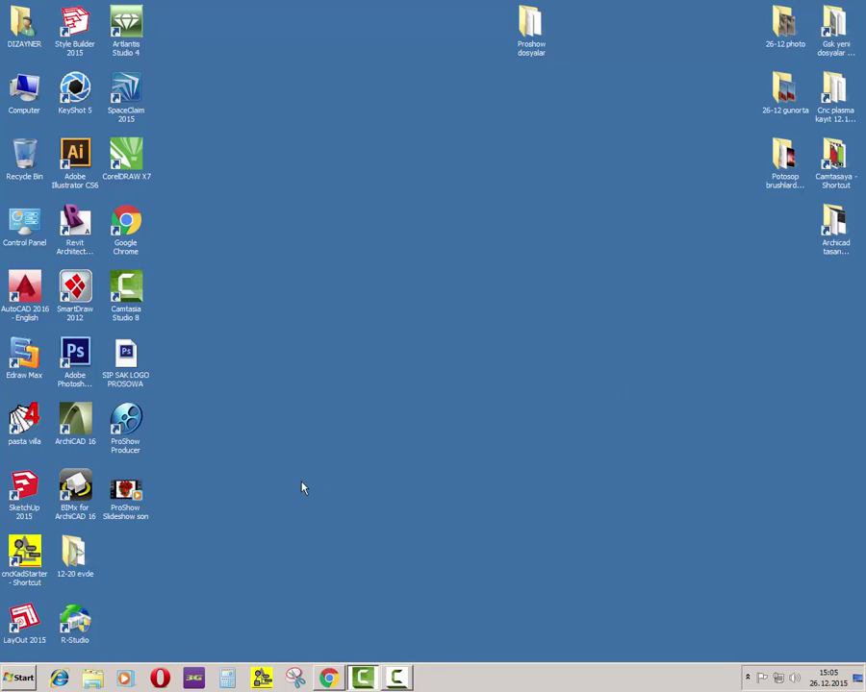
Switch to ProShow Producer and create a new slide show with the Wizard.
double_click(136, 435)
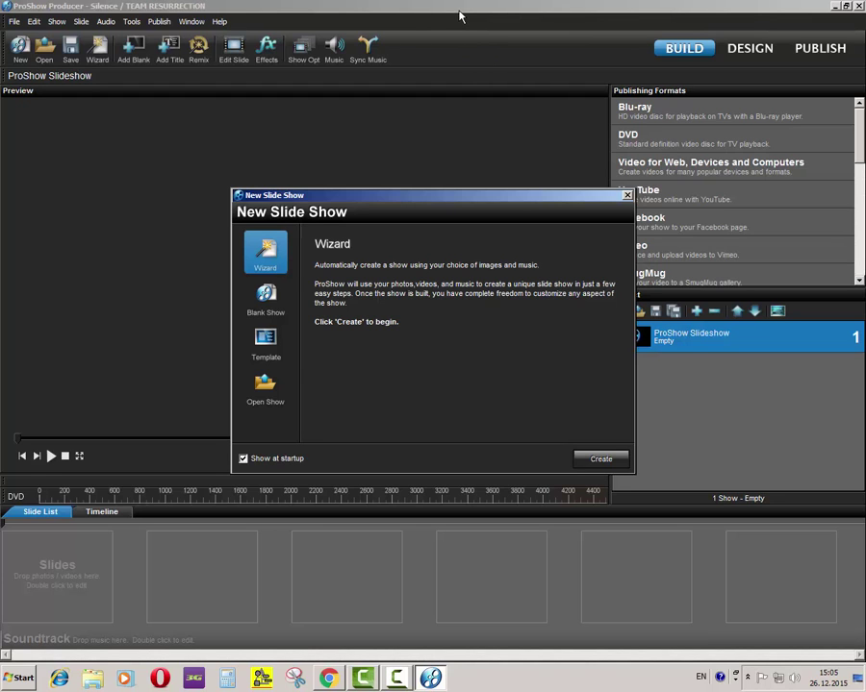
left_click_drag(414, 200, 390, 109)
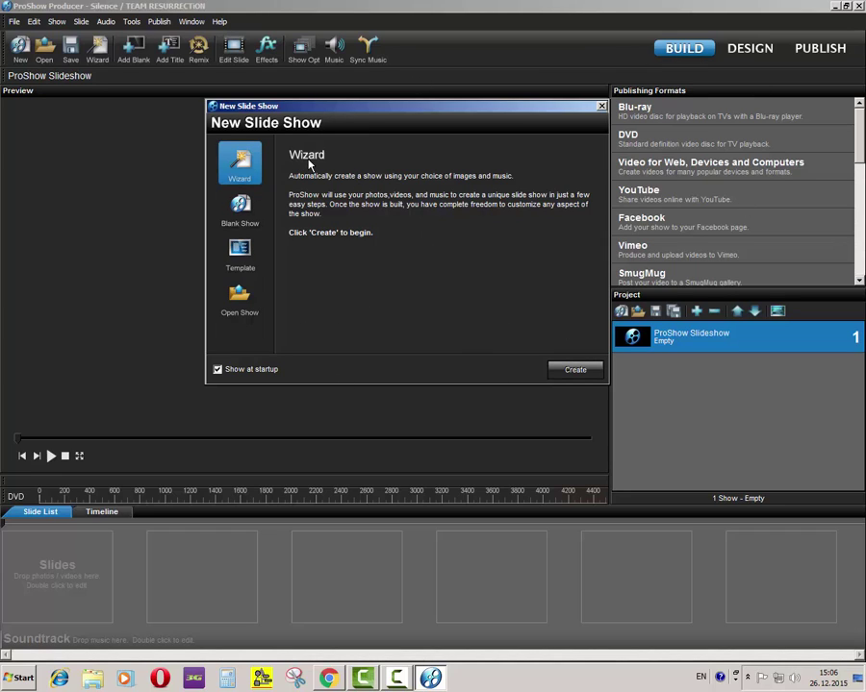
left_click_drag(406, 118, 396, 108)
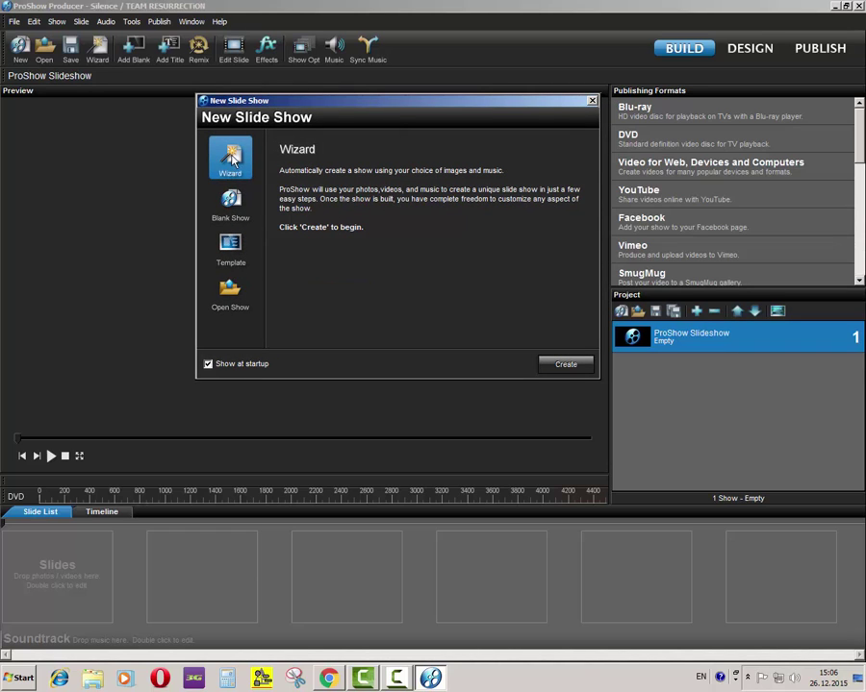
left_click(563, 366)
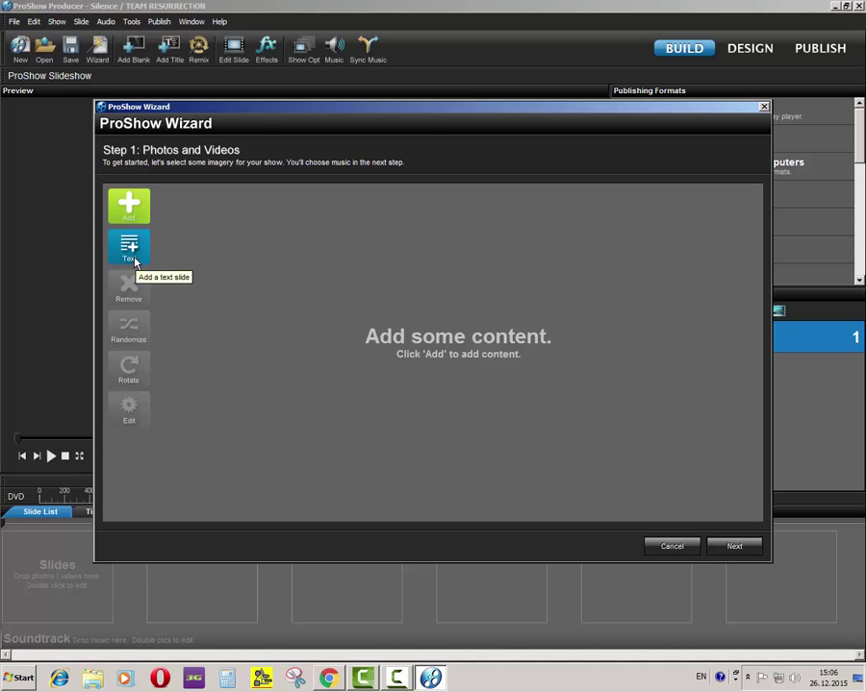
Start adding content to the show and browse to the Proshow dosyalar folder on the Desktop.
left_click(129, 204)
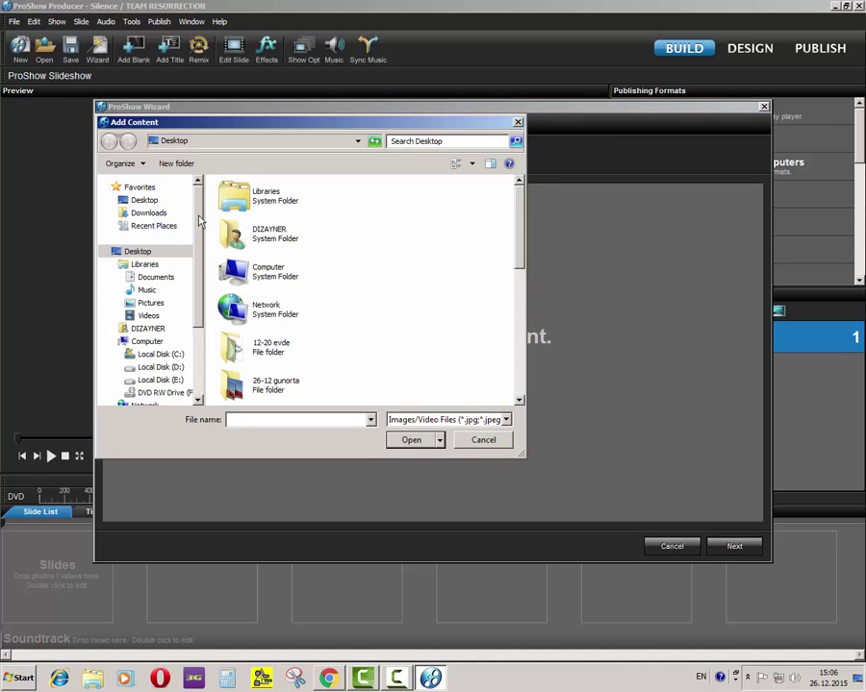
left_click(149, 200)
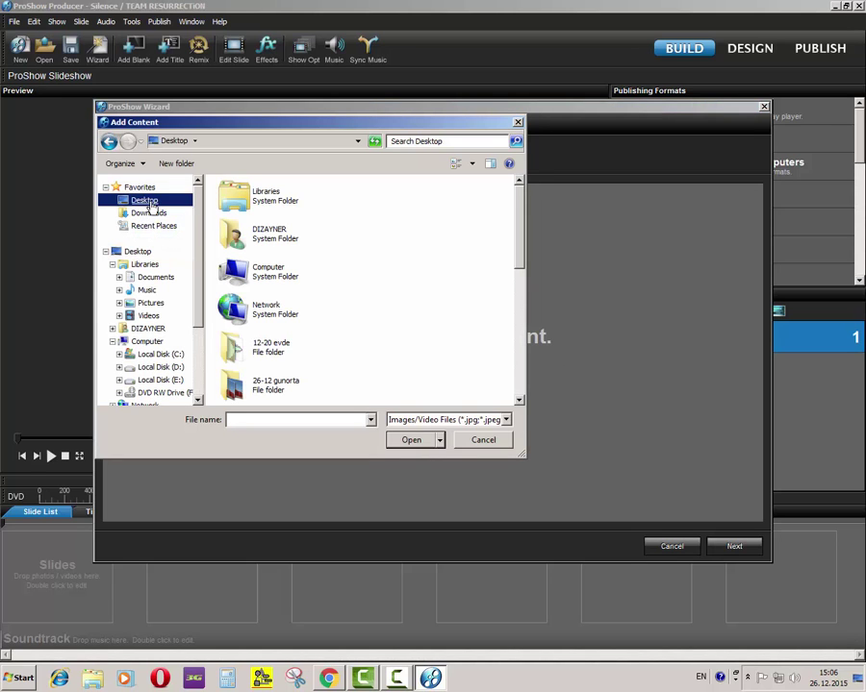
double_click(356, 128)
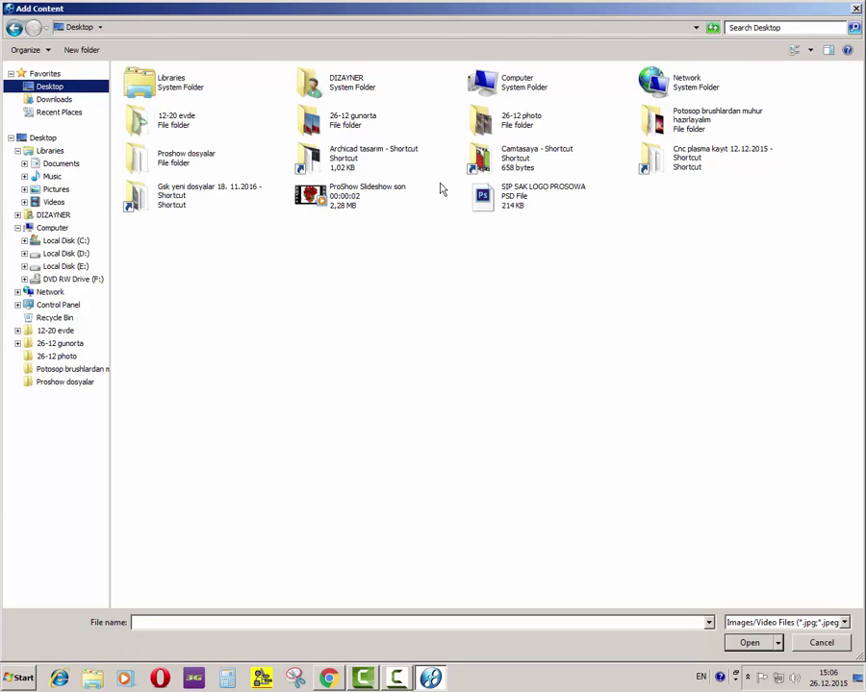
double_click(189, 169)
Delete the duplicate image named success from the Proshow dosyalar folder.
left_click_drag(822, 302, 155, 125)
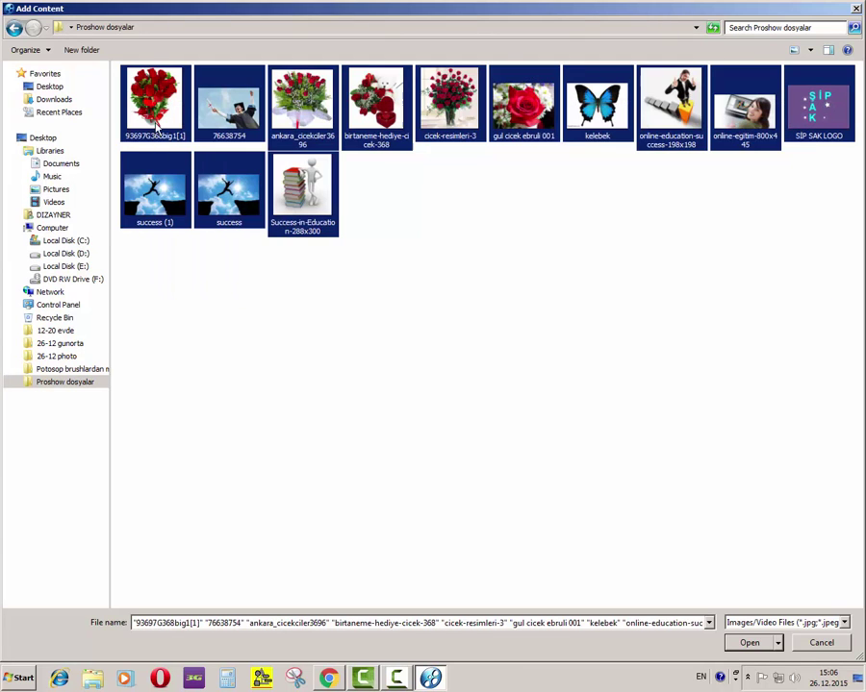
left_click(233, 259)
left_click(232, 219)
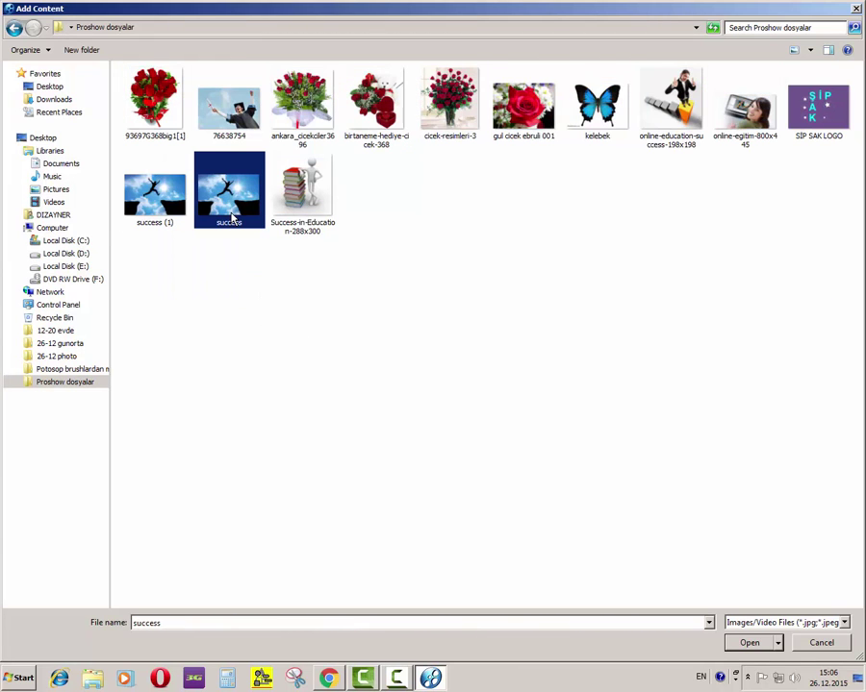
key("Delete")
left_click(493, 379)
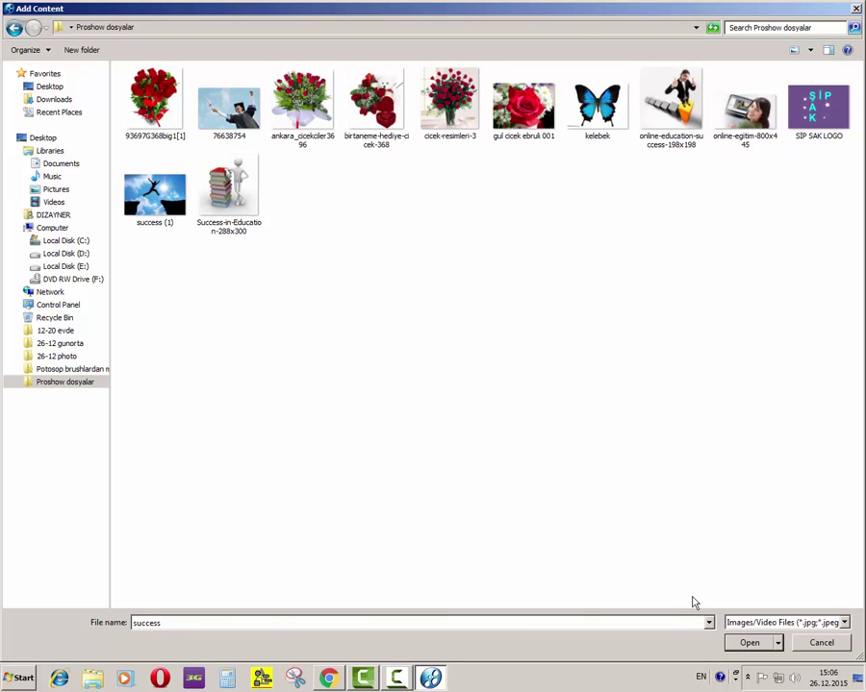
Add all images from the Proshow dosyalar folder and place the ŞİP ŞAK logo first in the list.
left_click_drag(833, 342, 119, 61)
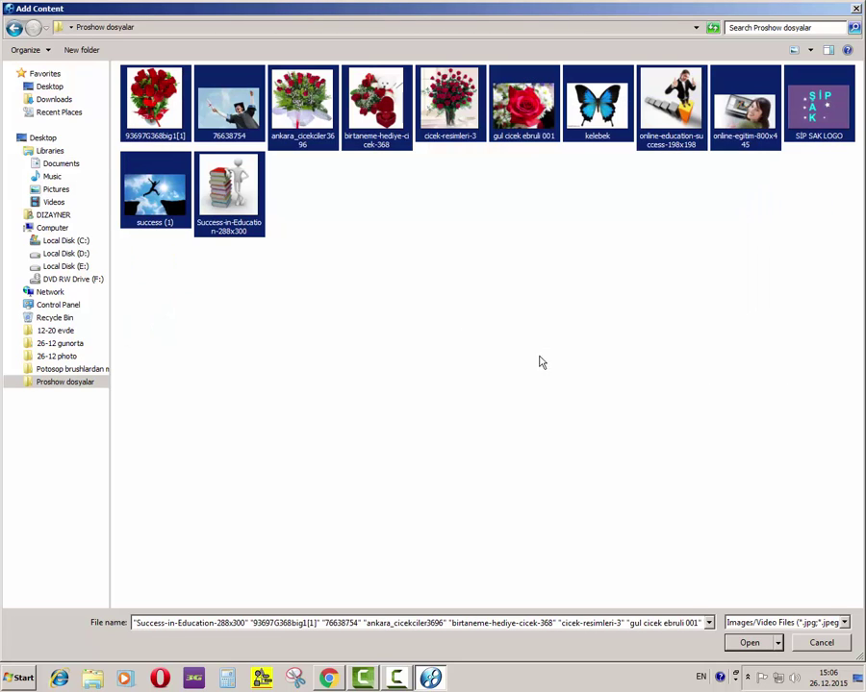
left_click(749, 642)
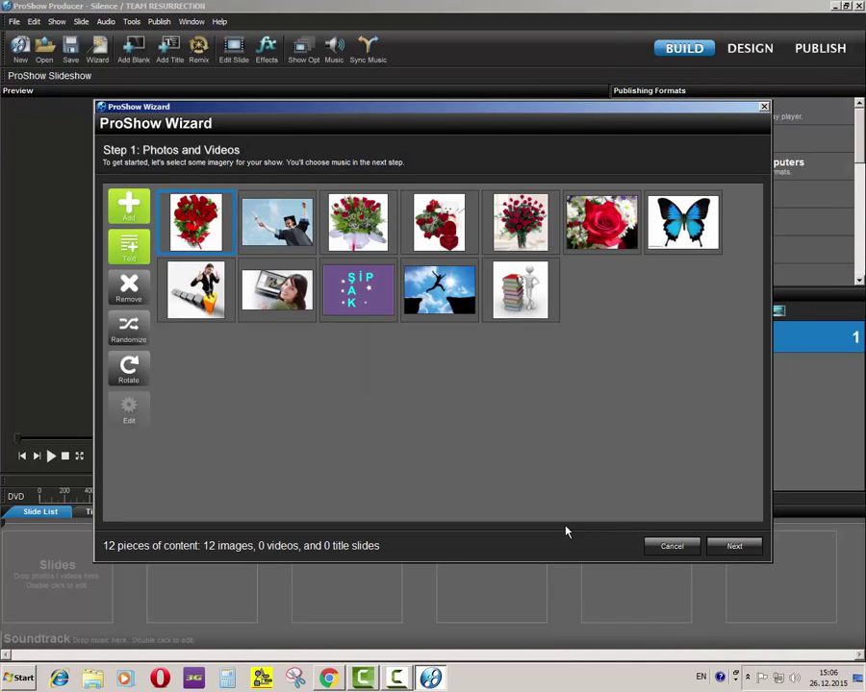
left_click_drag(369, 320, 197, 226)
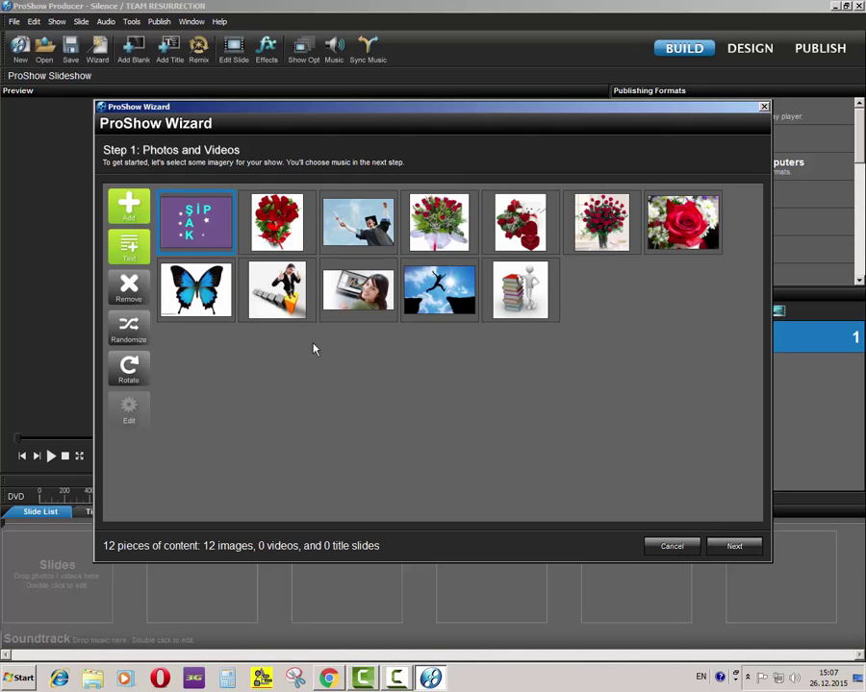
Add the video from the animation folder inside Camtasaya on drive E and place it first, before the logo.
left_click(129, 204)
left_click(50, 86)
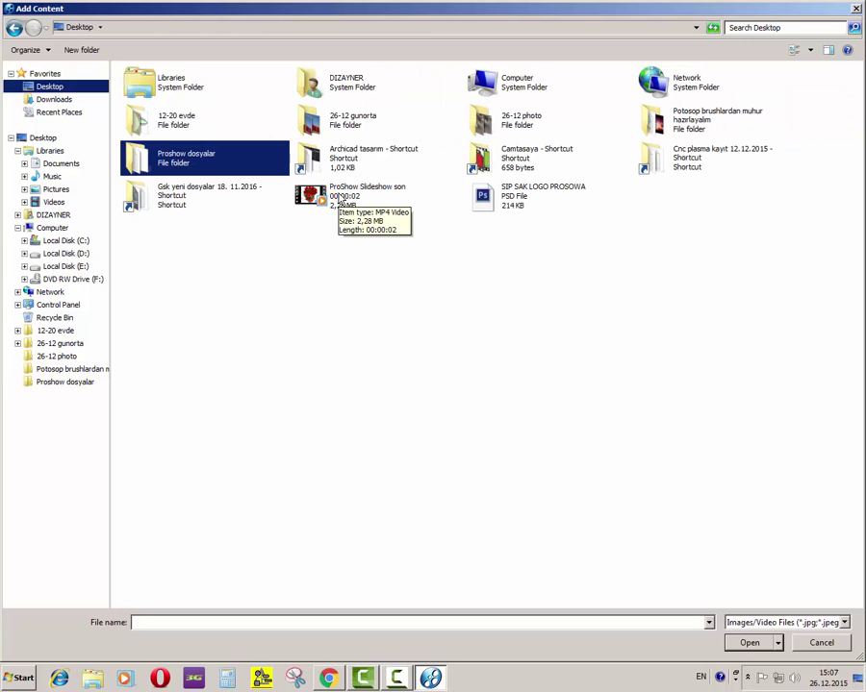
double_click(517, 166)
double_click(154, 101)
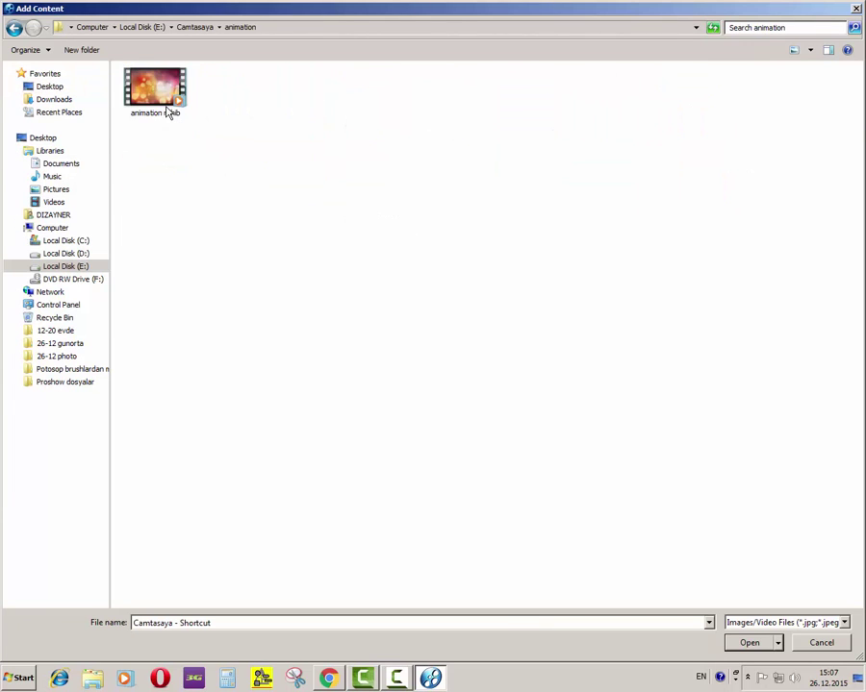
double_click(169, 111)
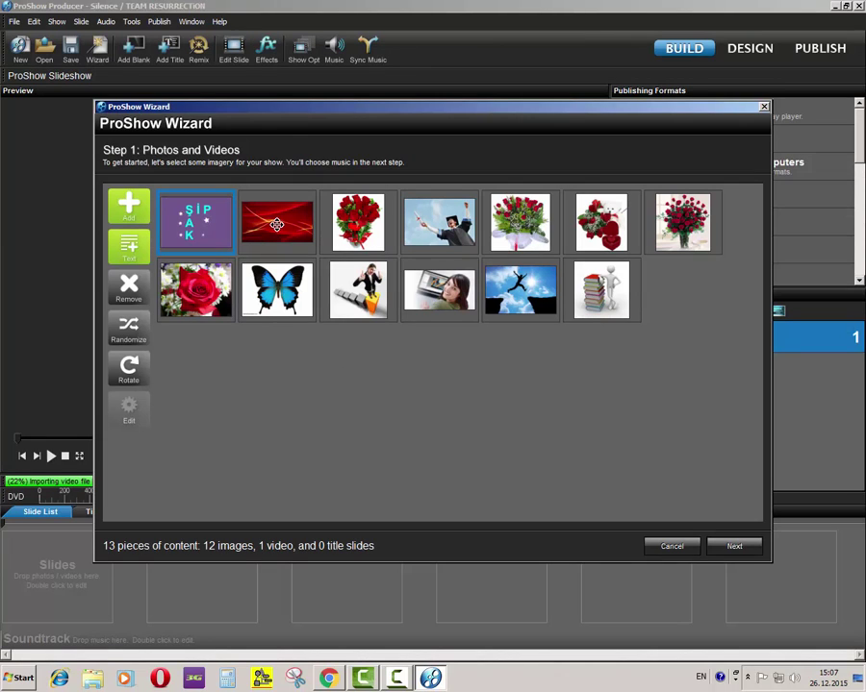
left_click_drag(279, 223, 204, 224)
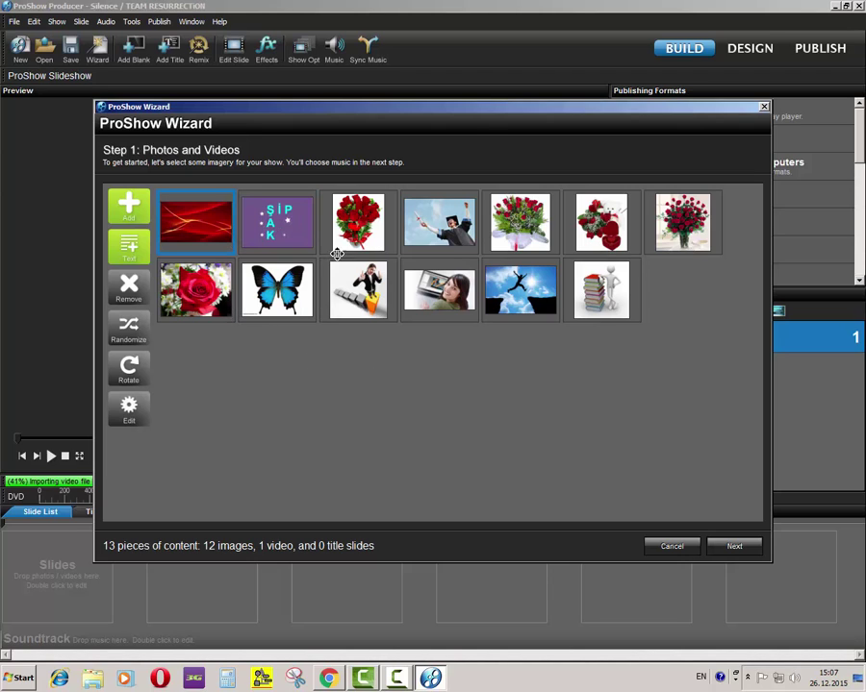
mouse_move(333, 241)
left_mouse_down()
mouse_move(305, 235)
mouse_move(317, 236)
left_mouse_up()
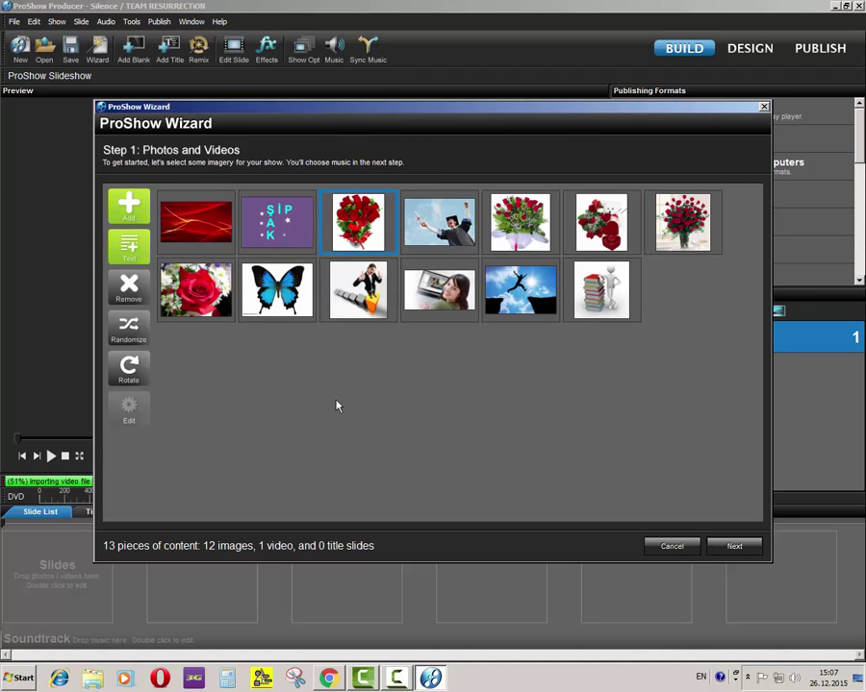
Add a text slide reading "2015 HATIRA RESİMLER", spaced toward the middle with leading blanks and two empty lines, and place it first in the list.
left_click(128, 246)
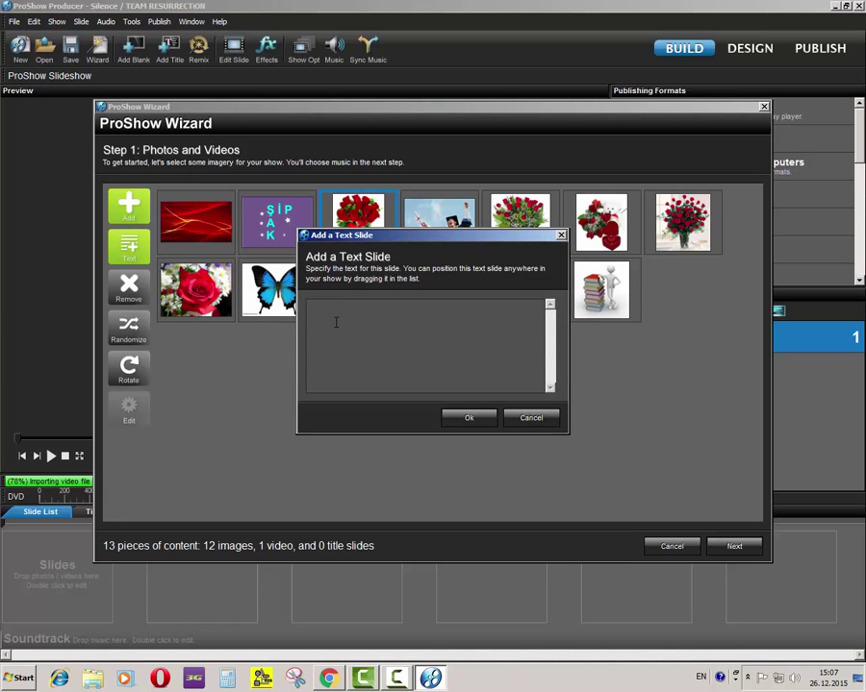
type("2015 hat")
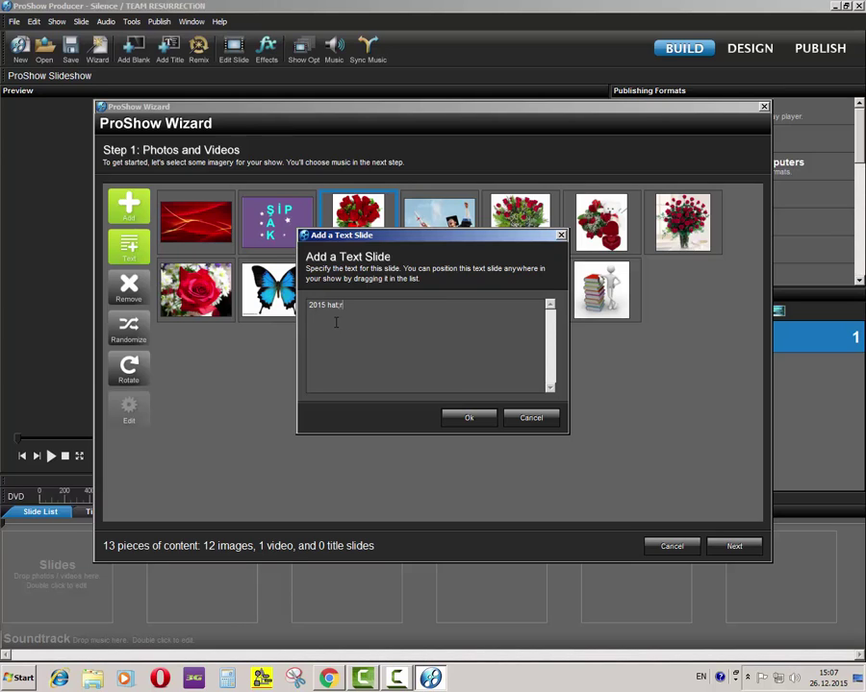
key("alt+shift")
type("HATIRA RESIMLER")
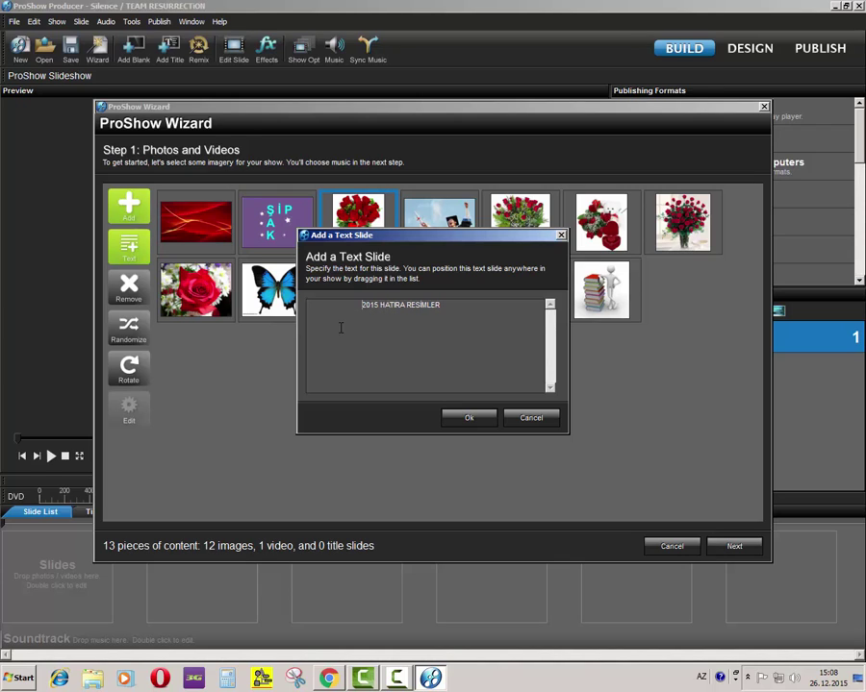
key("Return")
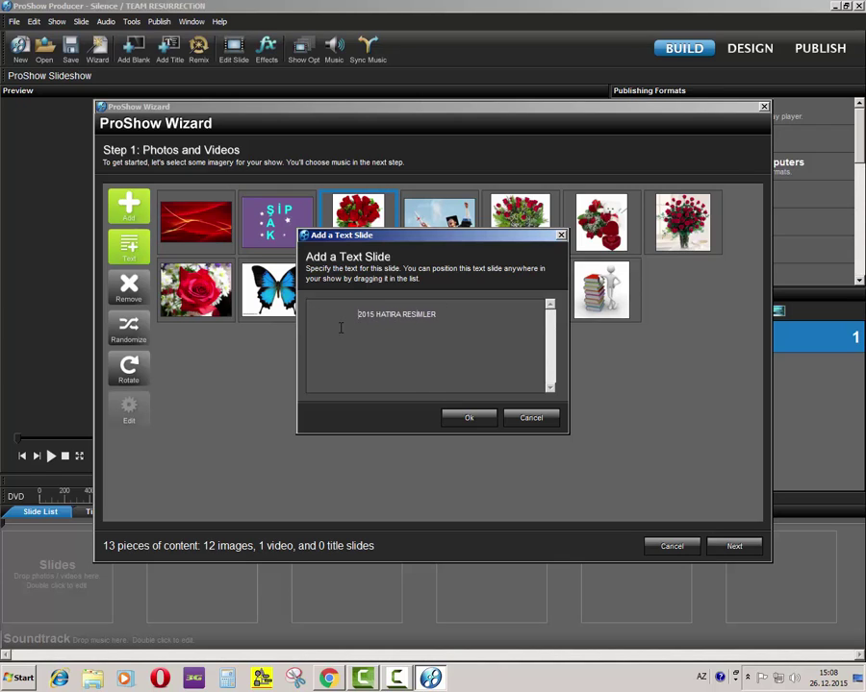
key("Return")
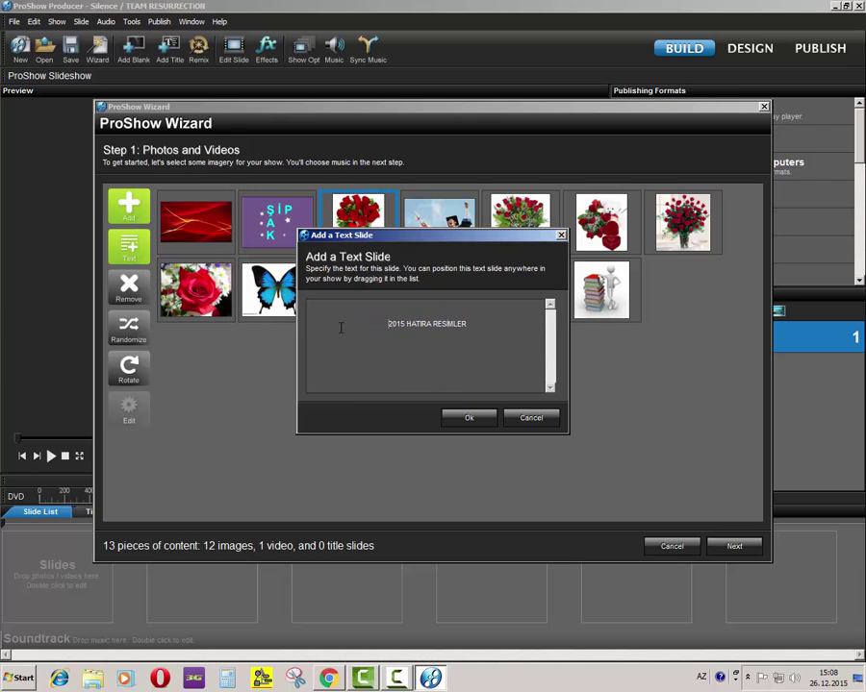
left_click(454, 417)
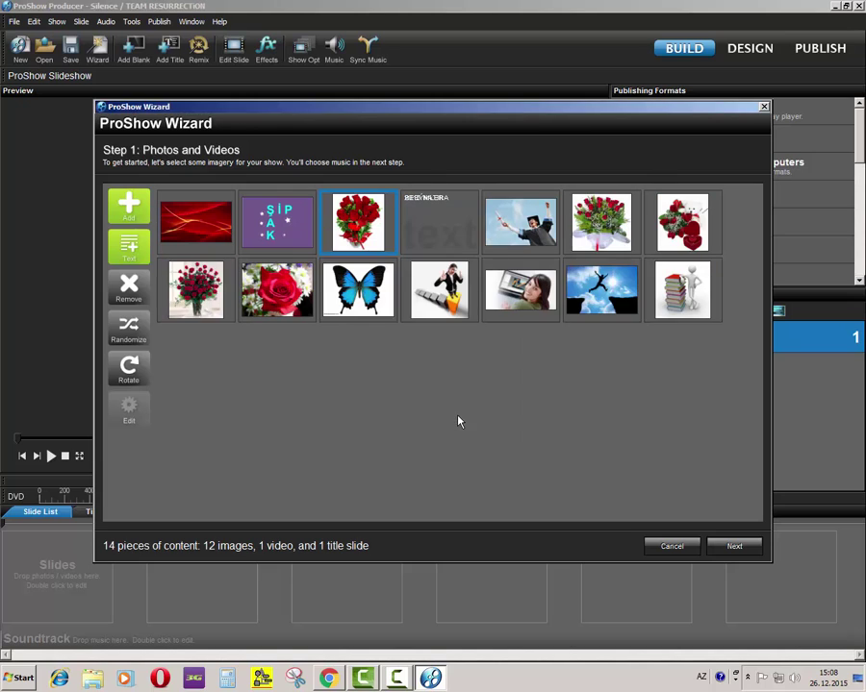
left_click(445, 220)
left_click_drag(445, 220, 193, 231)
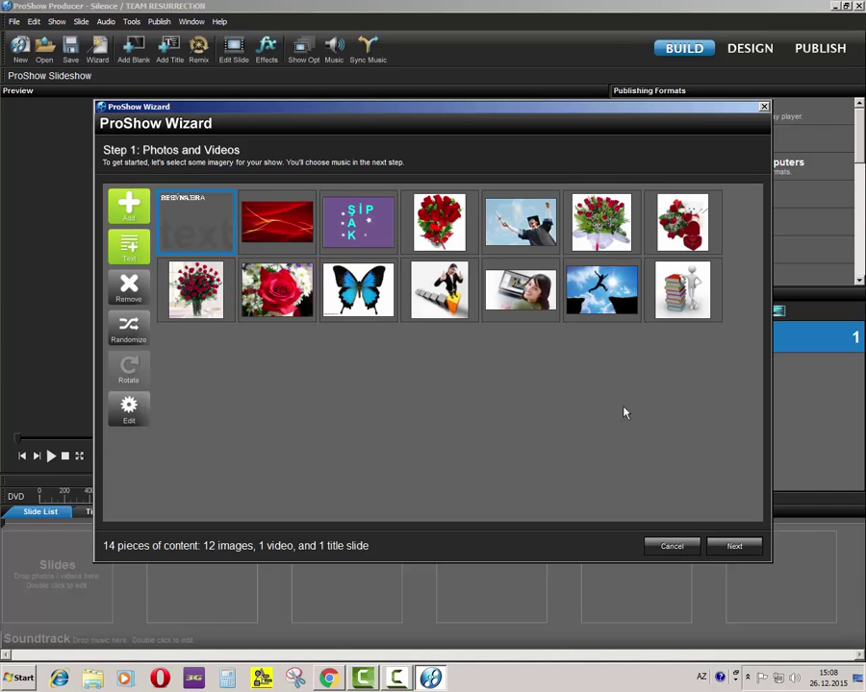
Add the music track Ses 018.mp3 from the Potosop brushlardan muhur hazırlayalim folder on the Desktop.
left_click(731, 547)
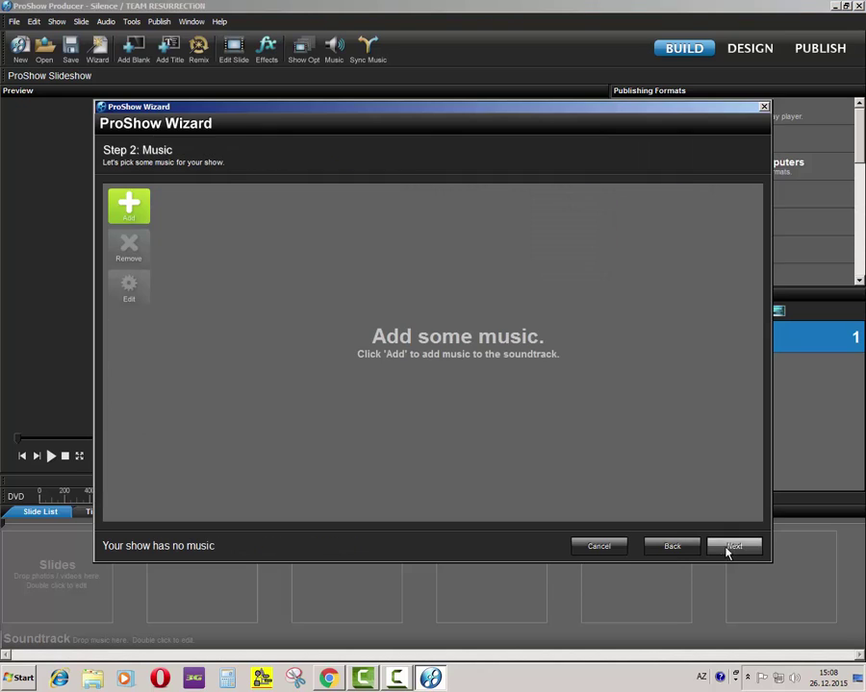
left_click(132, 212)
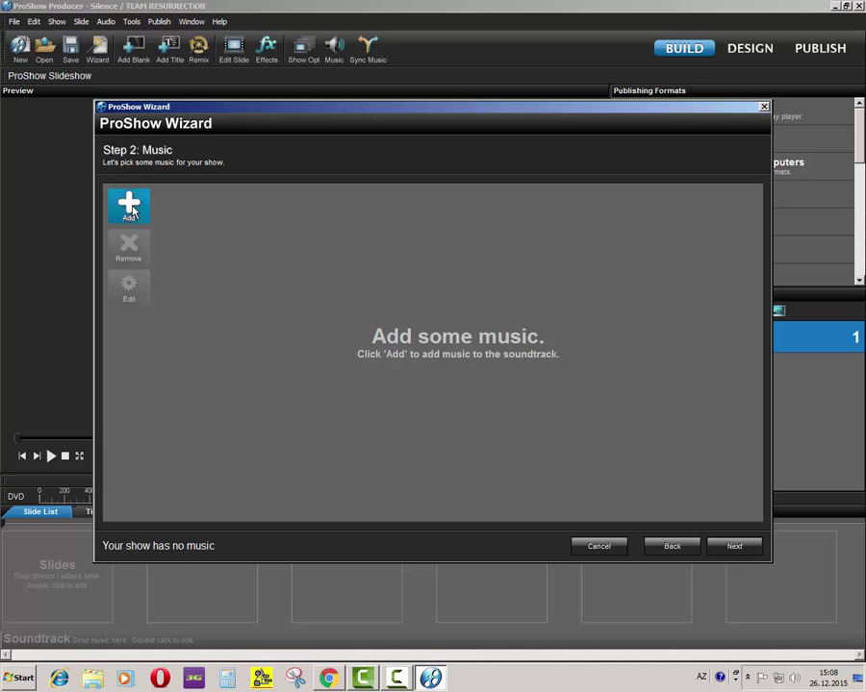
left_click(51, 89)
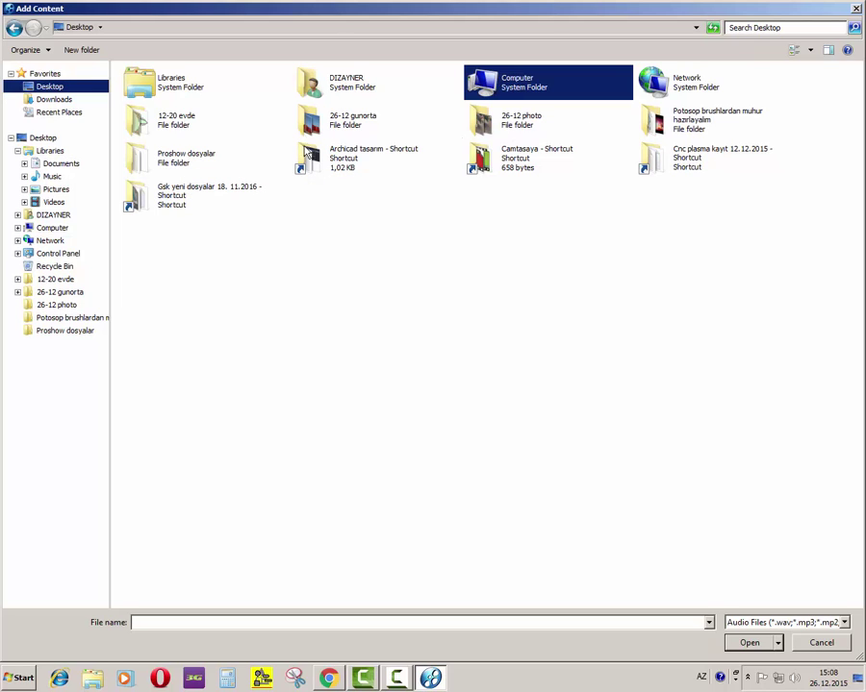
double_click(670, 123)
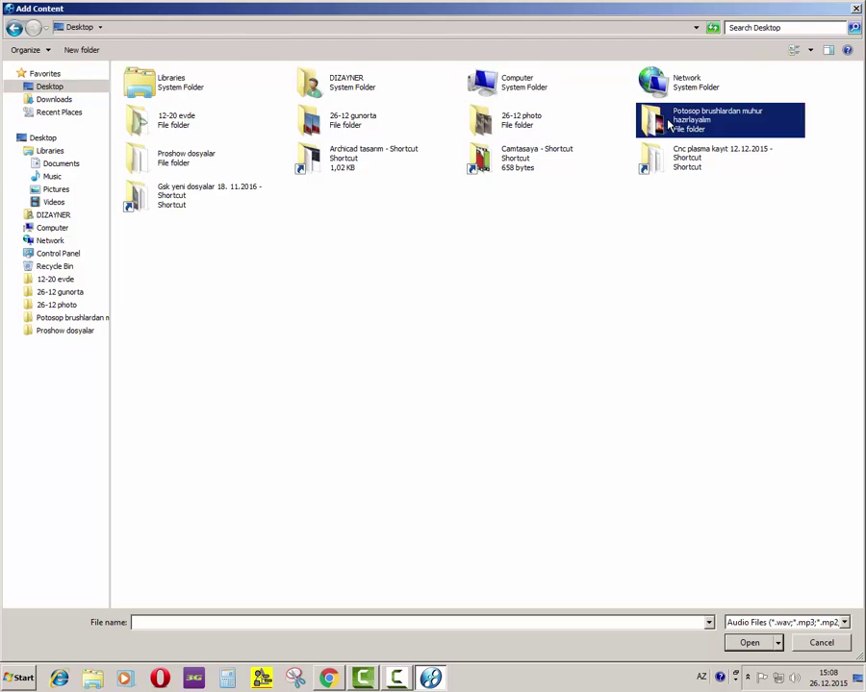
double_click(146, 89)
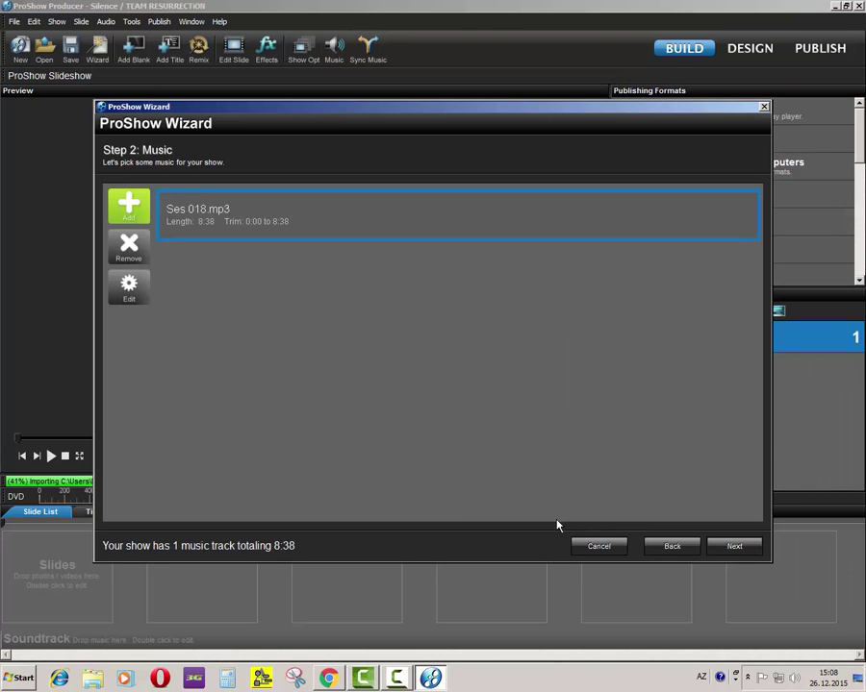
Choose the Full Frame theme, create the widescreen show with a custom energy level near Low, and accept the previewed version.
left_click(733, 546)
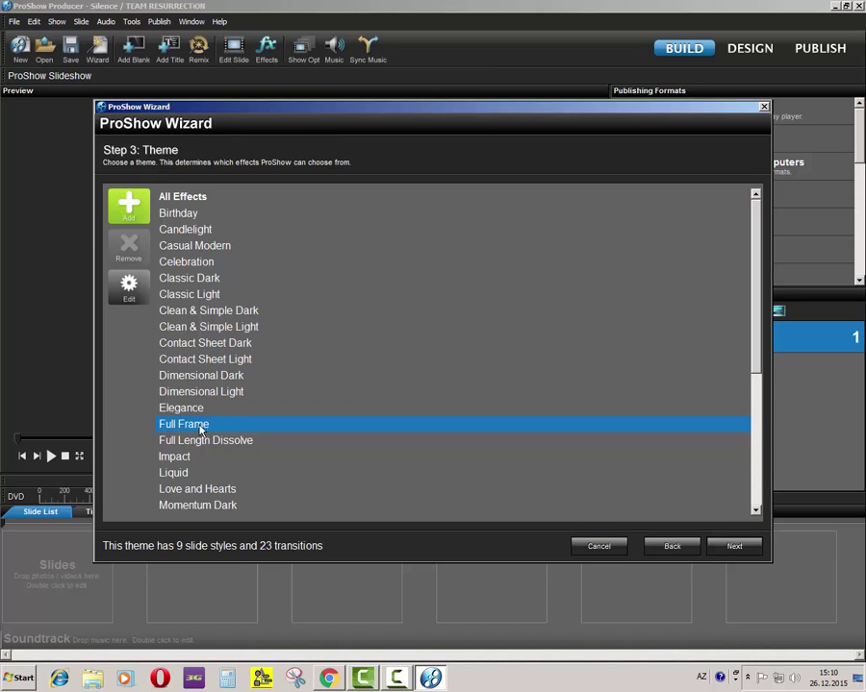
left_click(728, 546)
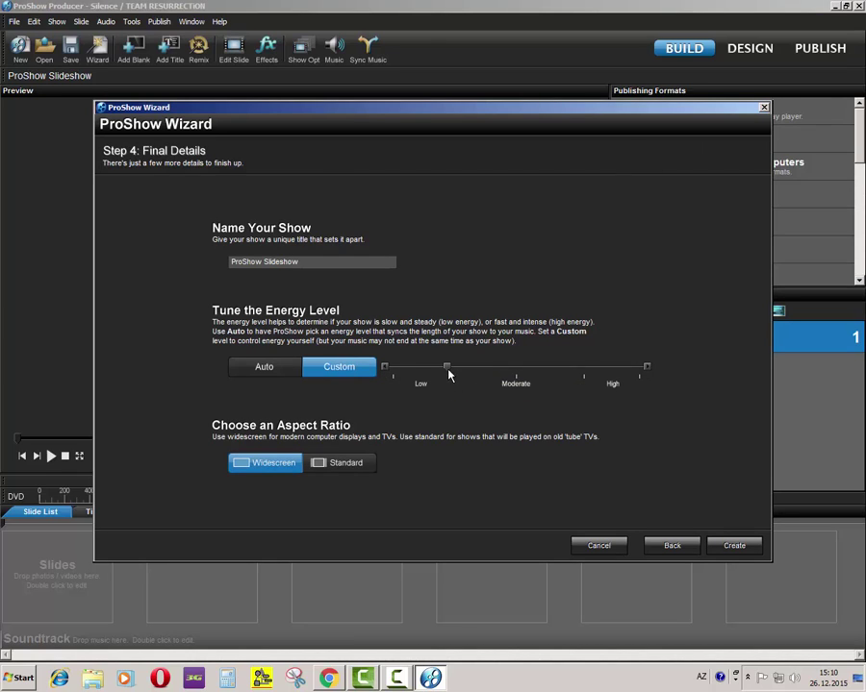
left_click(265, 369)
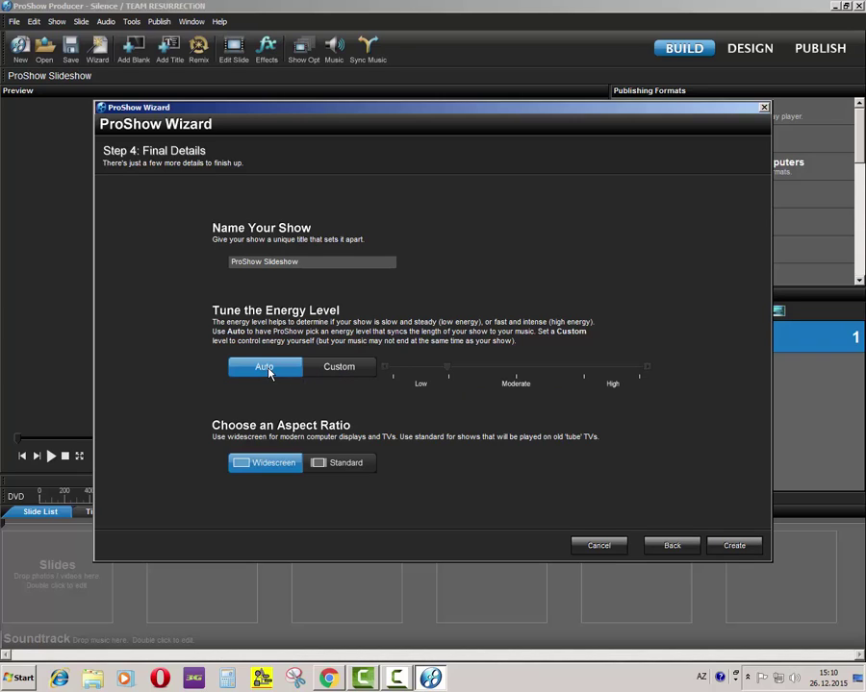
left_click(344, 370)
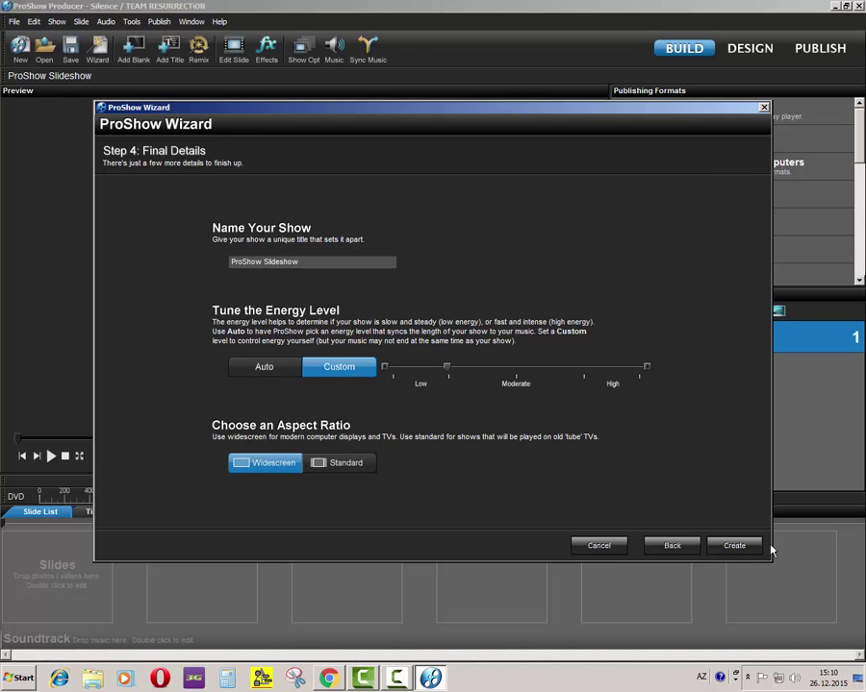
left_click(736, 547)
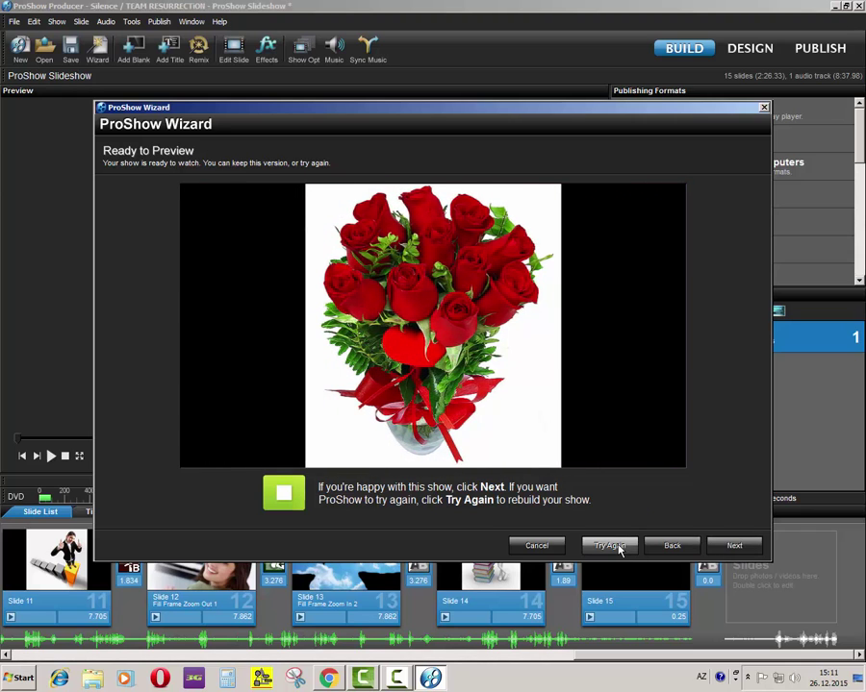
left_click(734, 547)
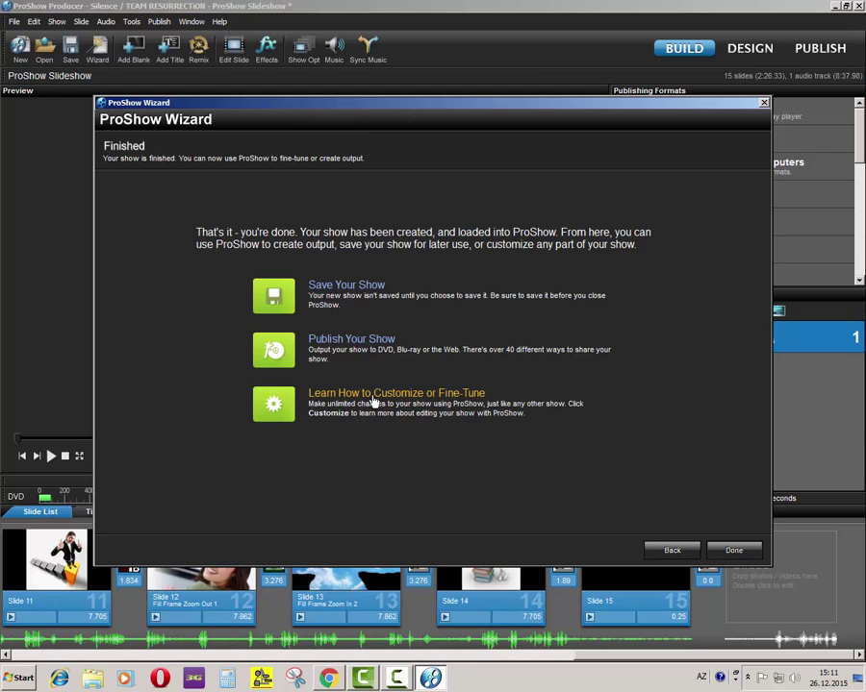
Save the show on the Desktop as PROSHOW DENEME and finish the wizard.
left_click(277, 297)
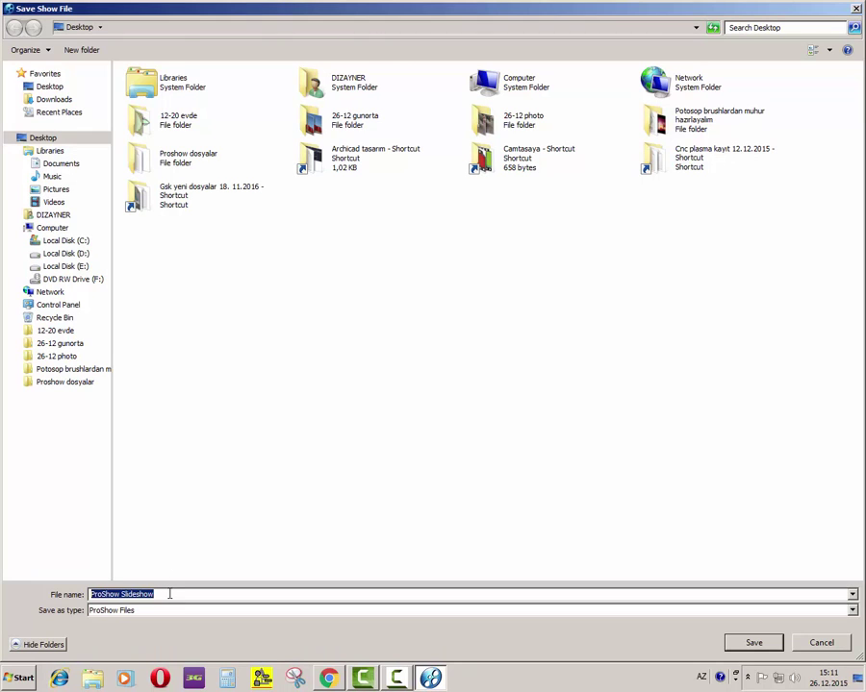
type("P")
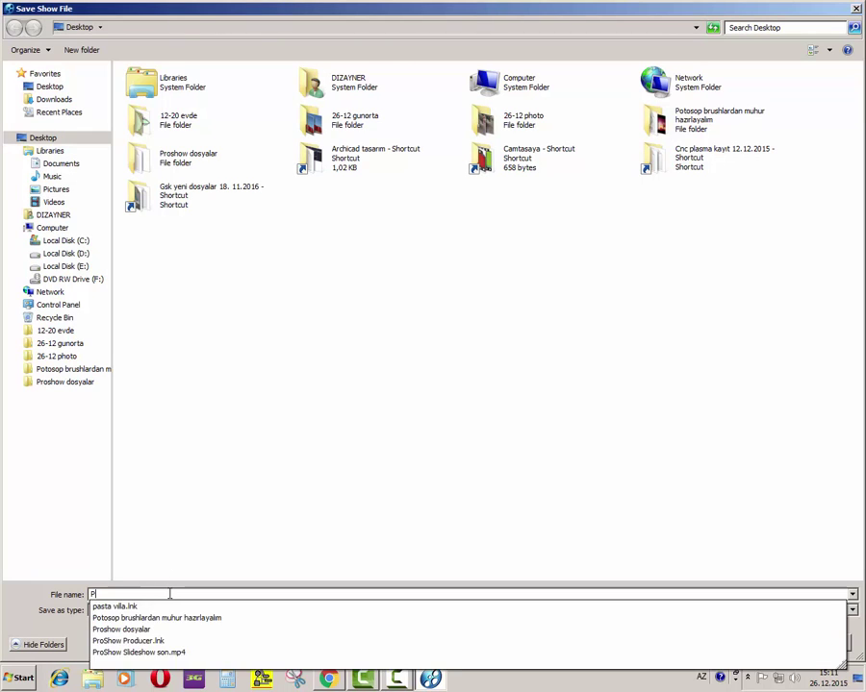
type("ROSHOÜ")
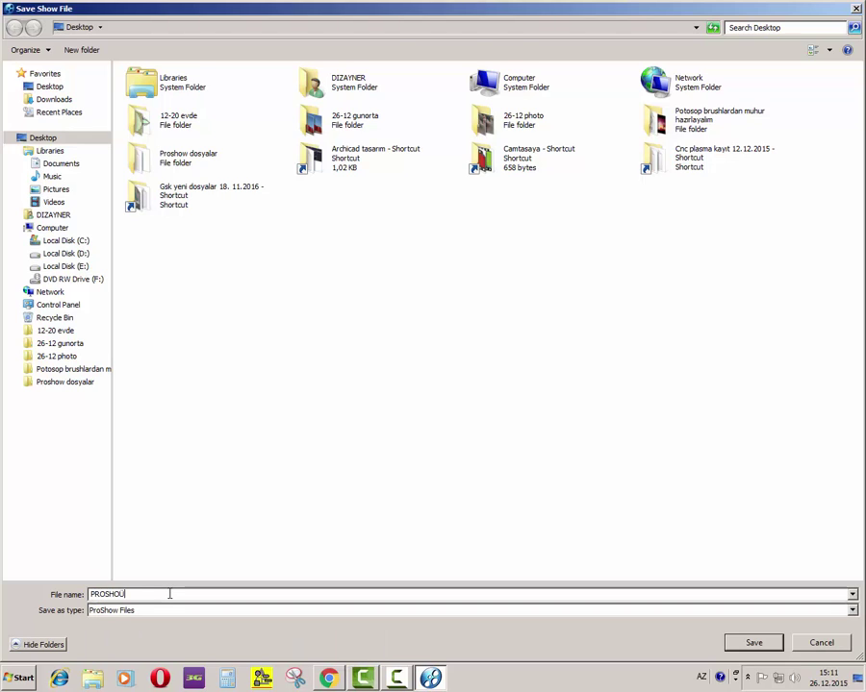
key("BackSpace")
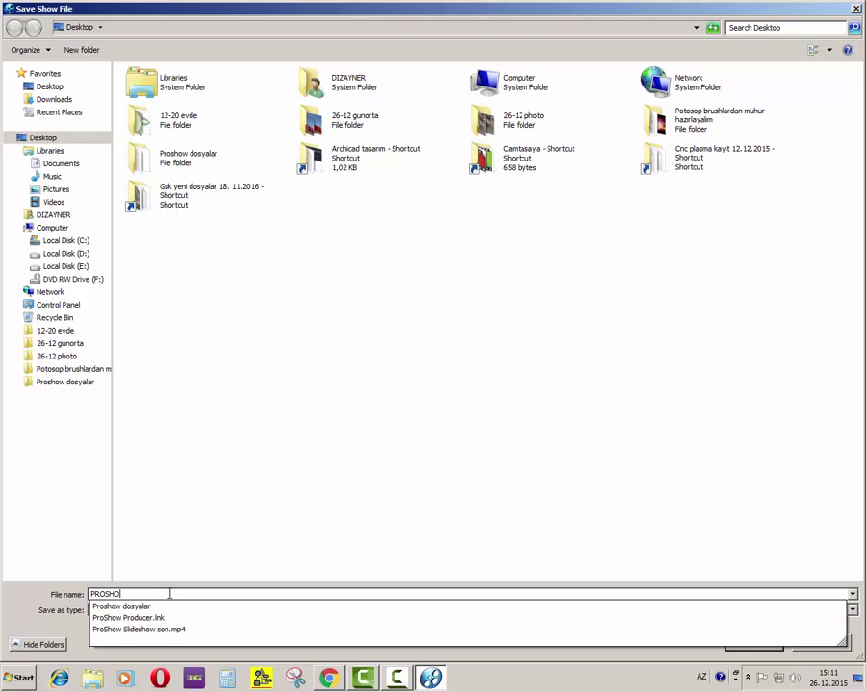
type("W DENEME")
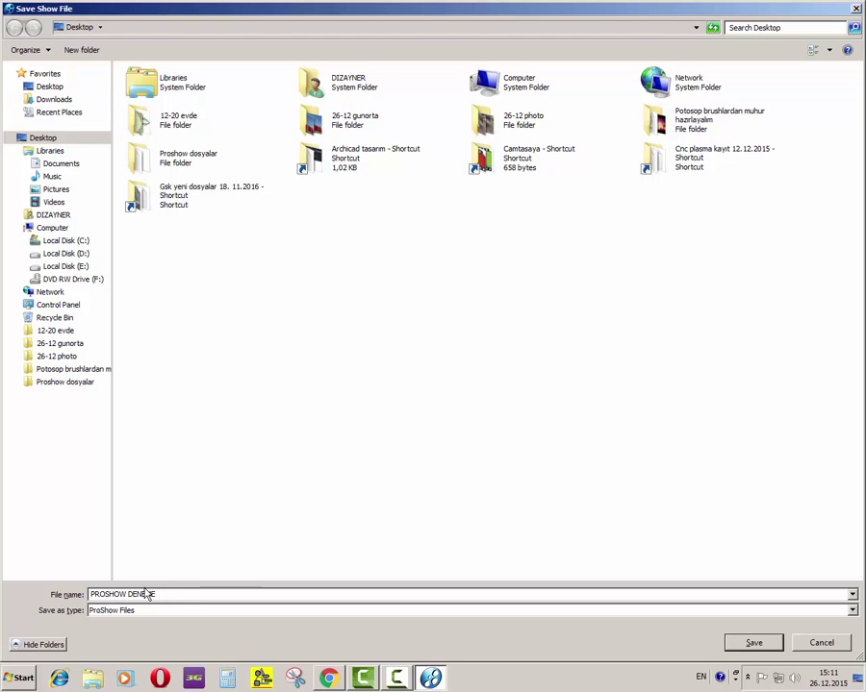
left_click(751, 643)
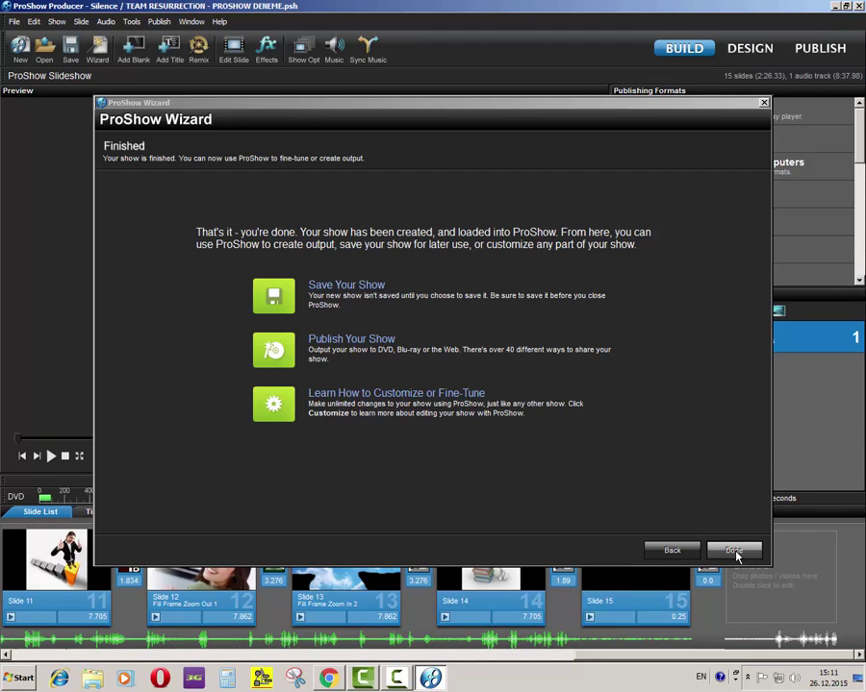
left_click(734, 551)
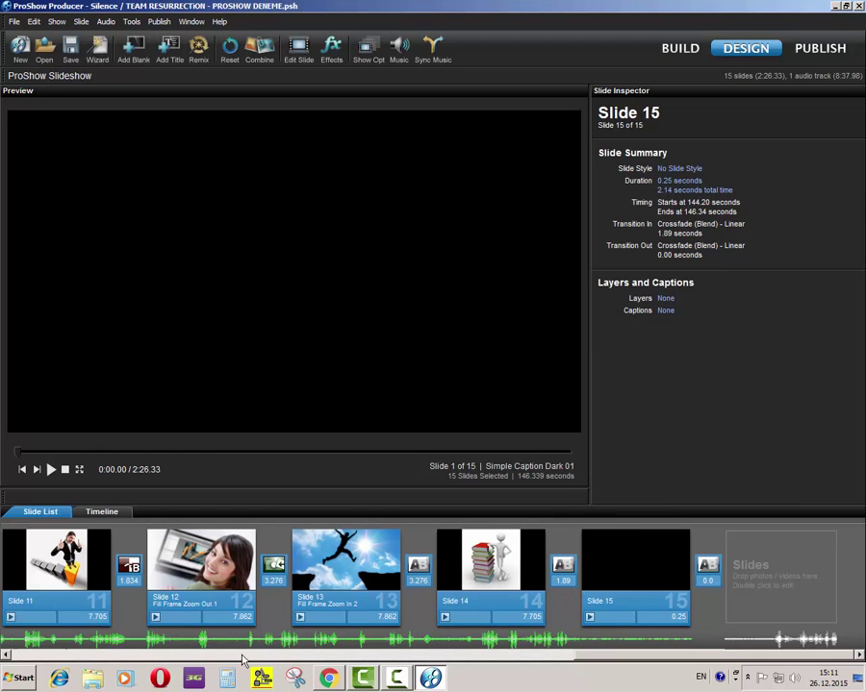
Inspect the first two slides of the show and the title slide's duration value.
left_click_drag(585, 662, 15, 662)
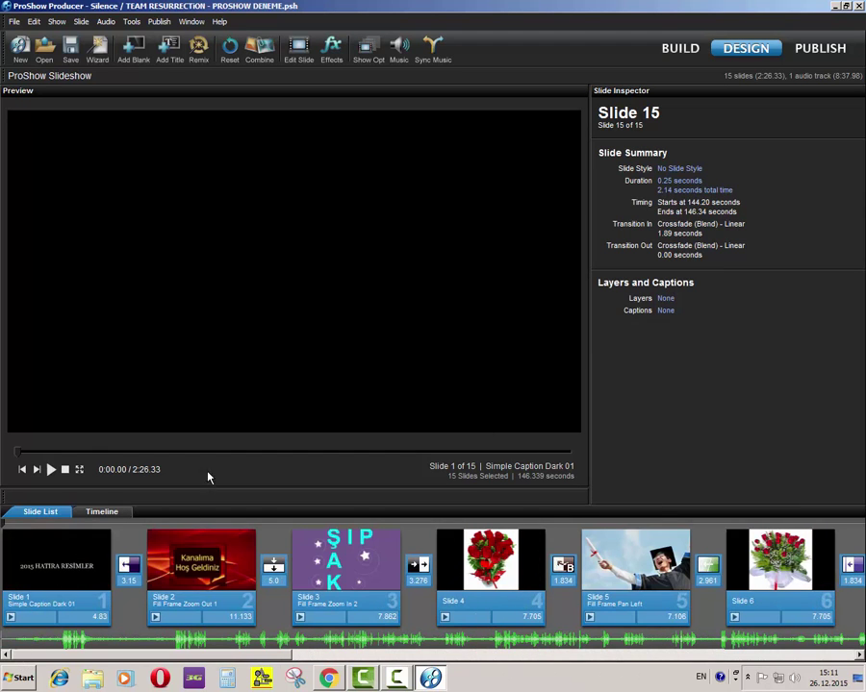
left_click(134, 545)
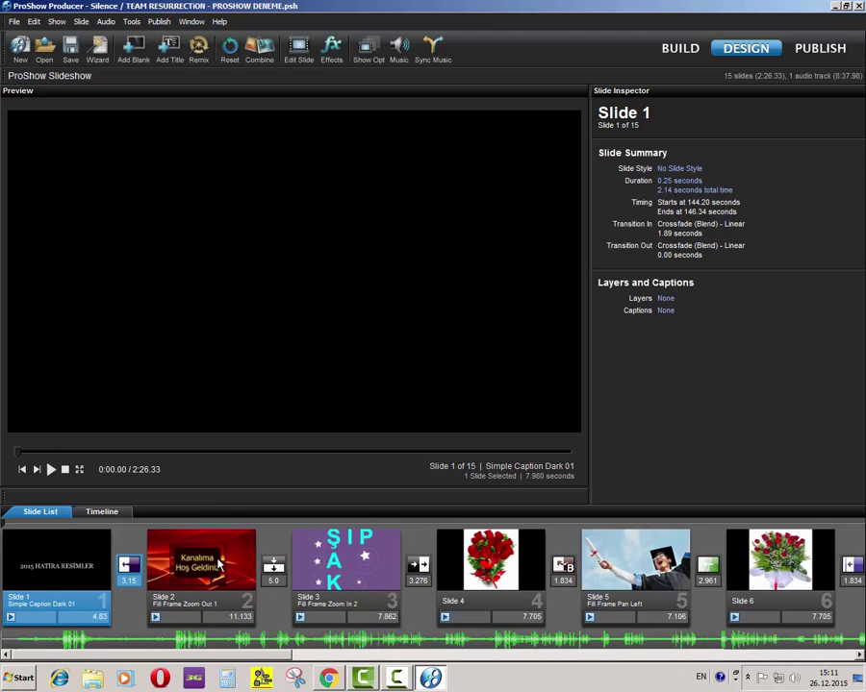
left_click(220, 565)
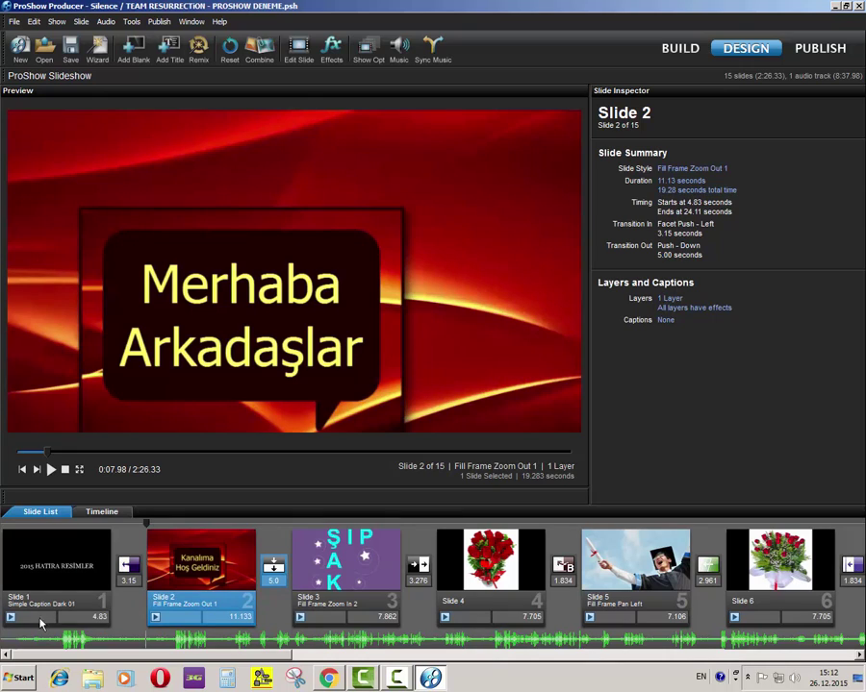
left_click(70, 574)
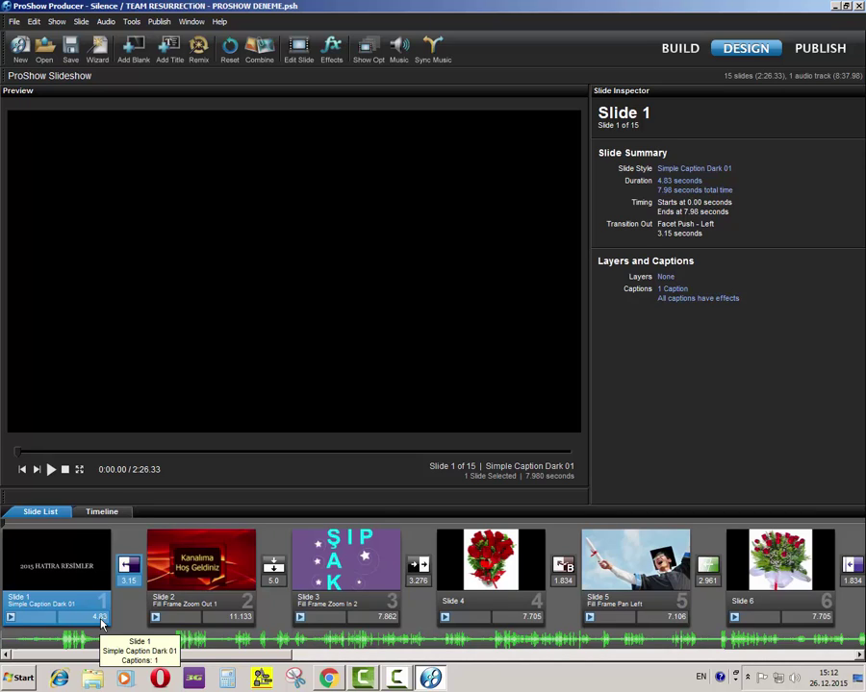
left_click(100, 619)
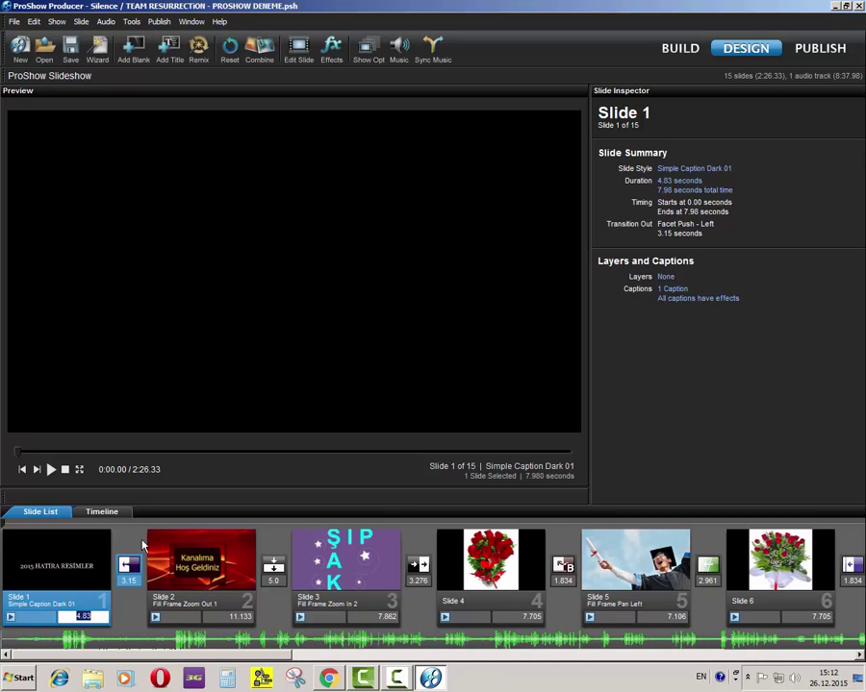
key("Return")
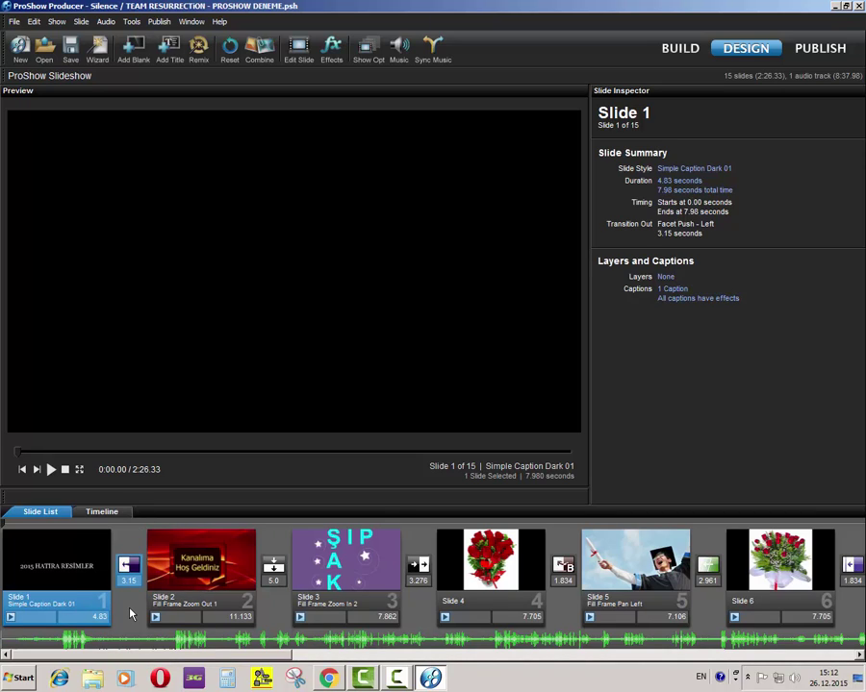
Preview several transition effects between slides 1 and 2 and apply Camera Flash - Basic.
left_click(125, 589)
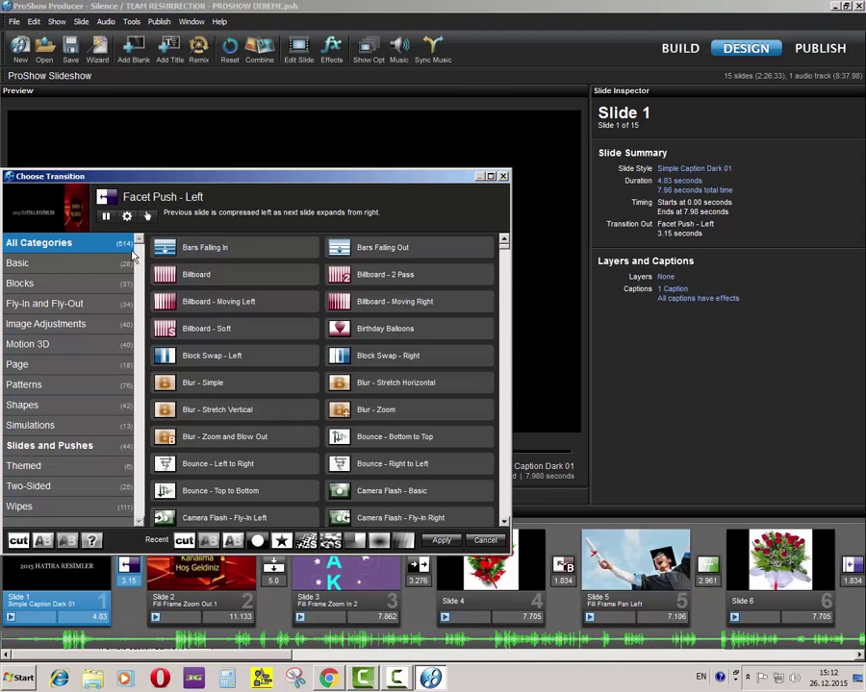
left_click(192, 248)
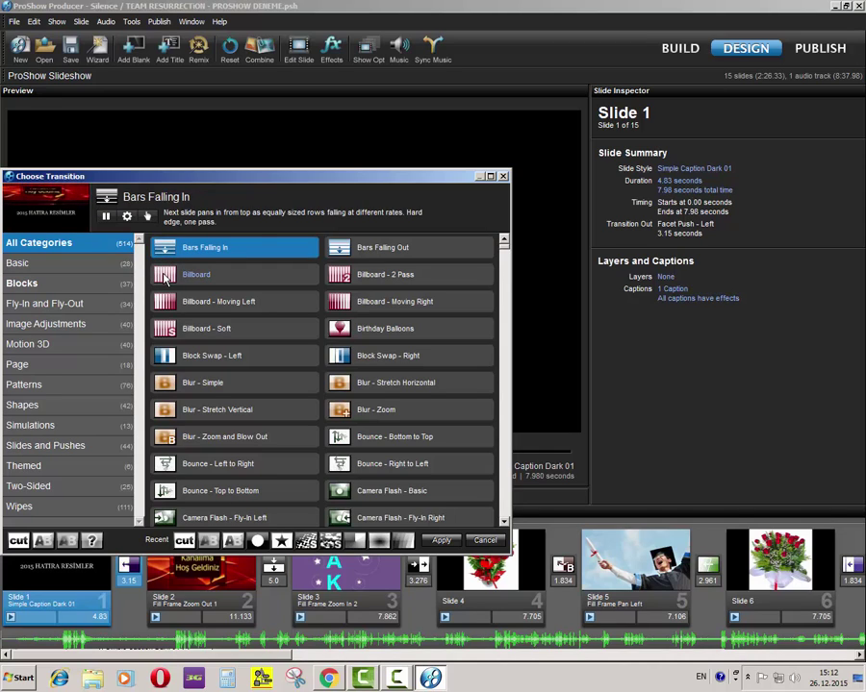
left_click(169, 277)
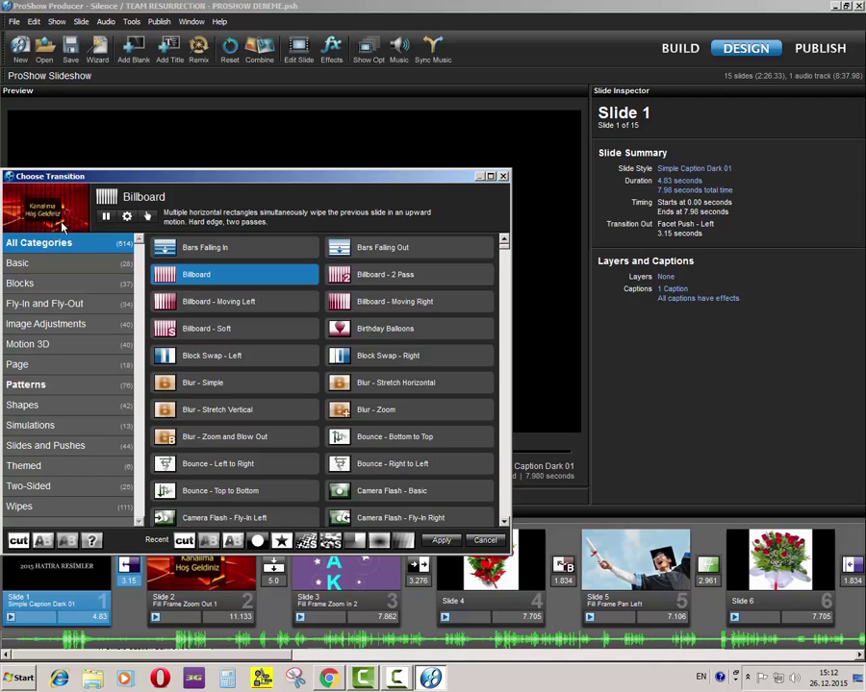
left_click(168, 357)
left_click(384, 328)
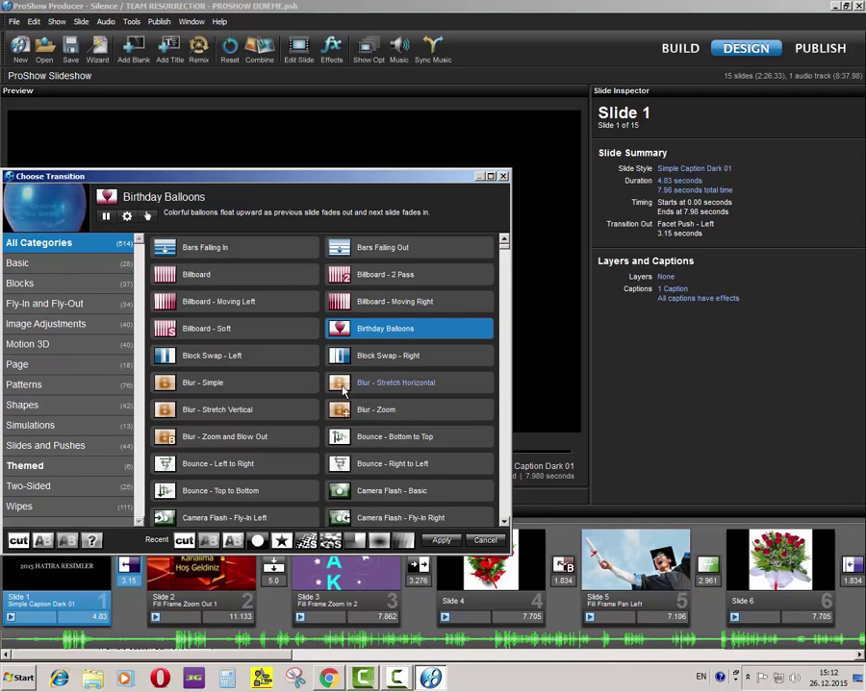
left_click(394, 382)
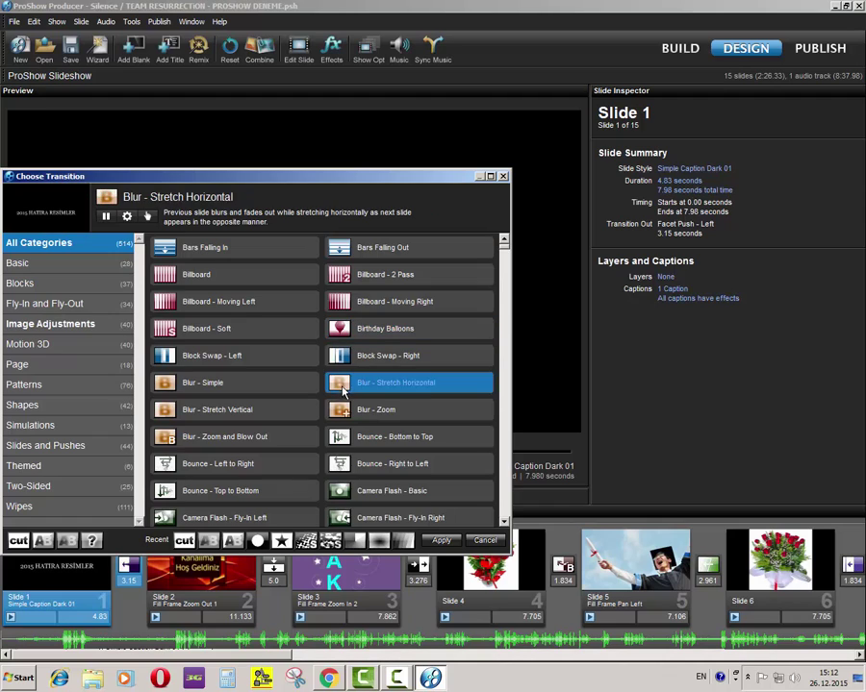
left_click(343, 441)
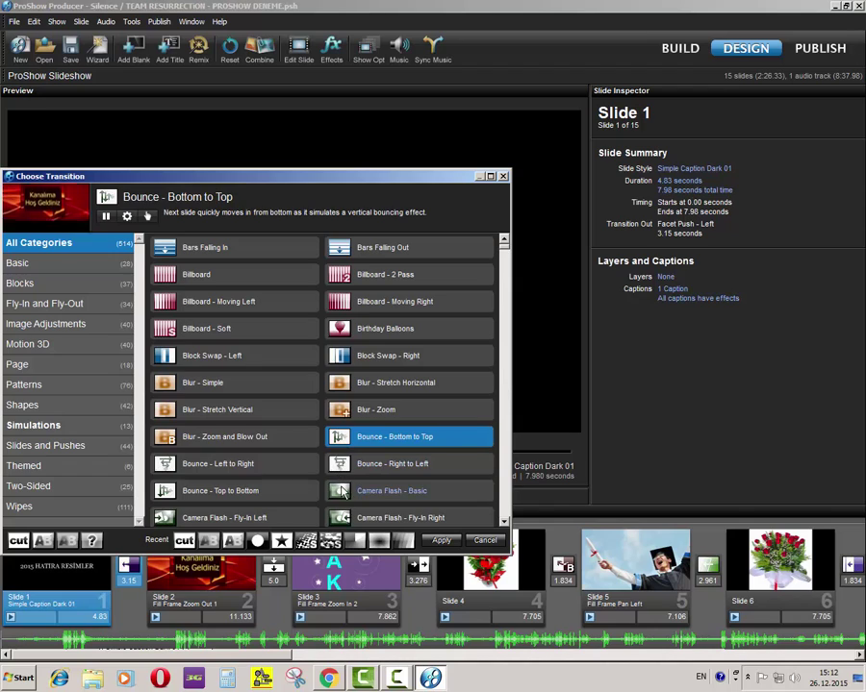
left_click(342, 491)
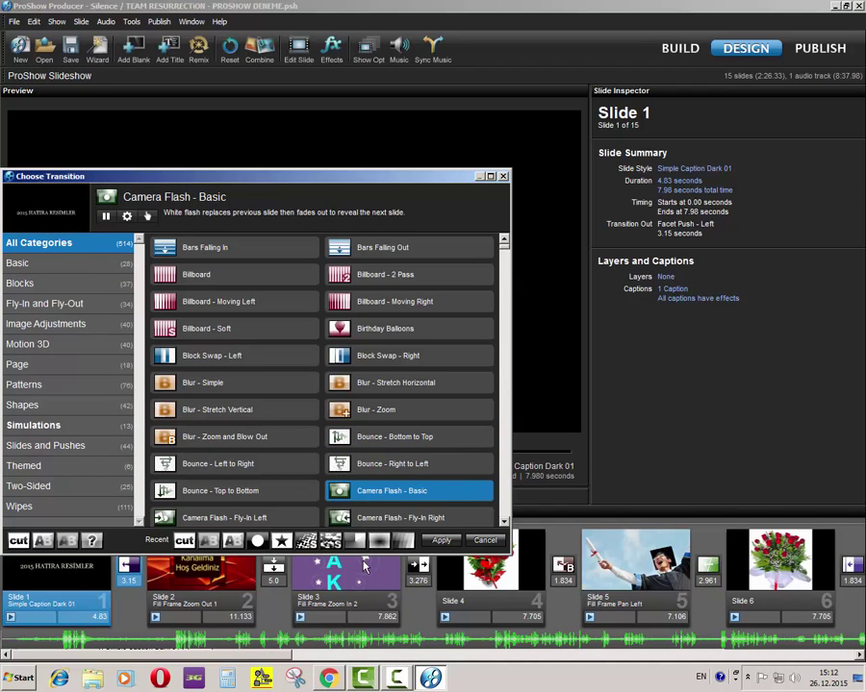
left_click(440, 541)
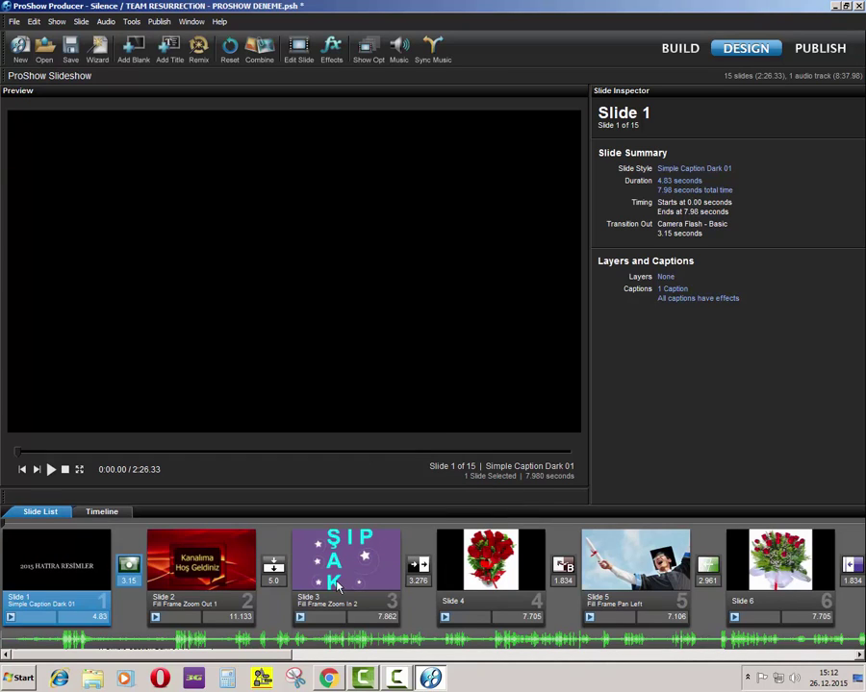
Set the transition time after slide 2 to 6 seconds and after slide 3 to 5 seconds.
left_click(272, 581)
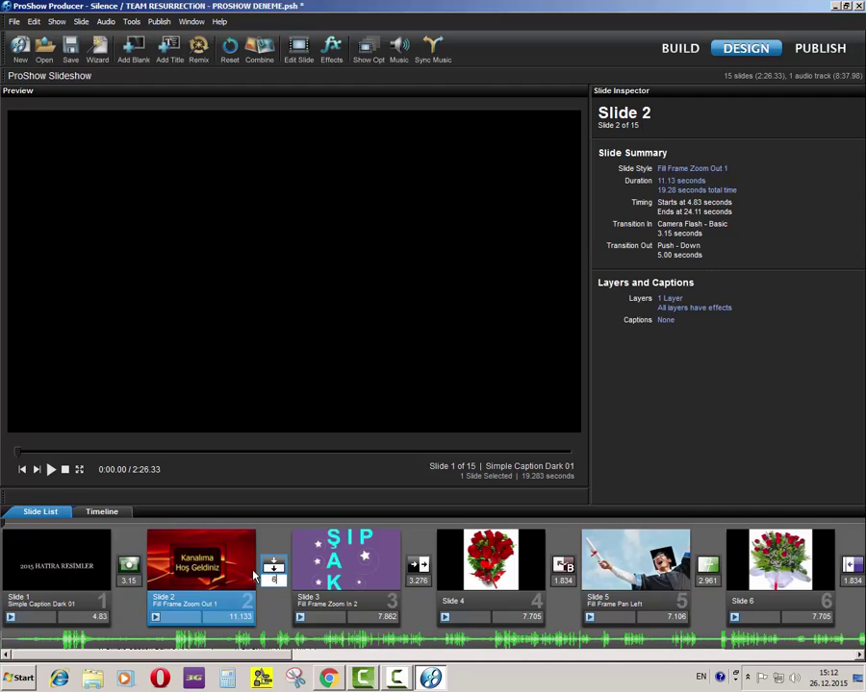
left_click(339, 613)
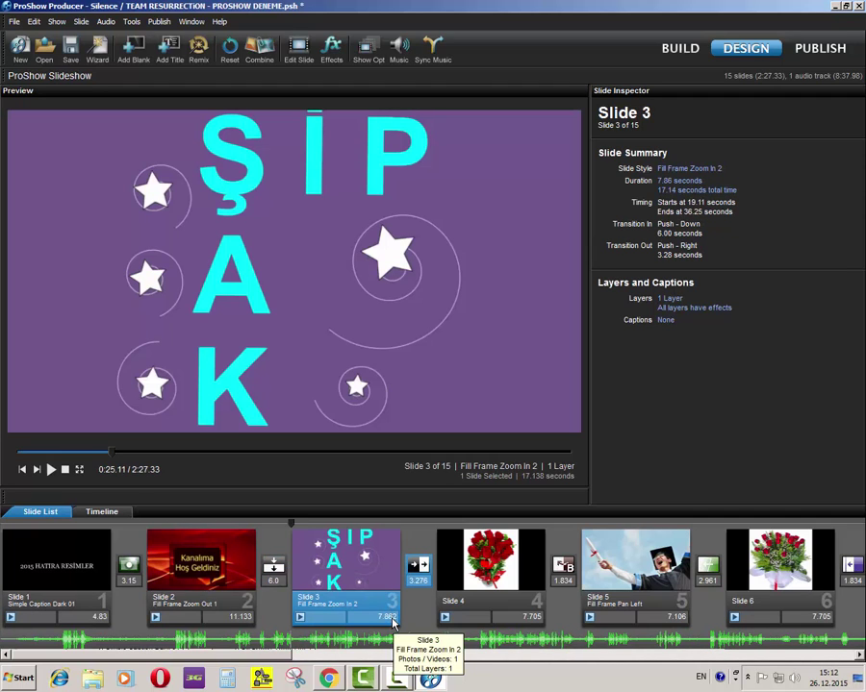
left_click(418, 582)
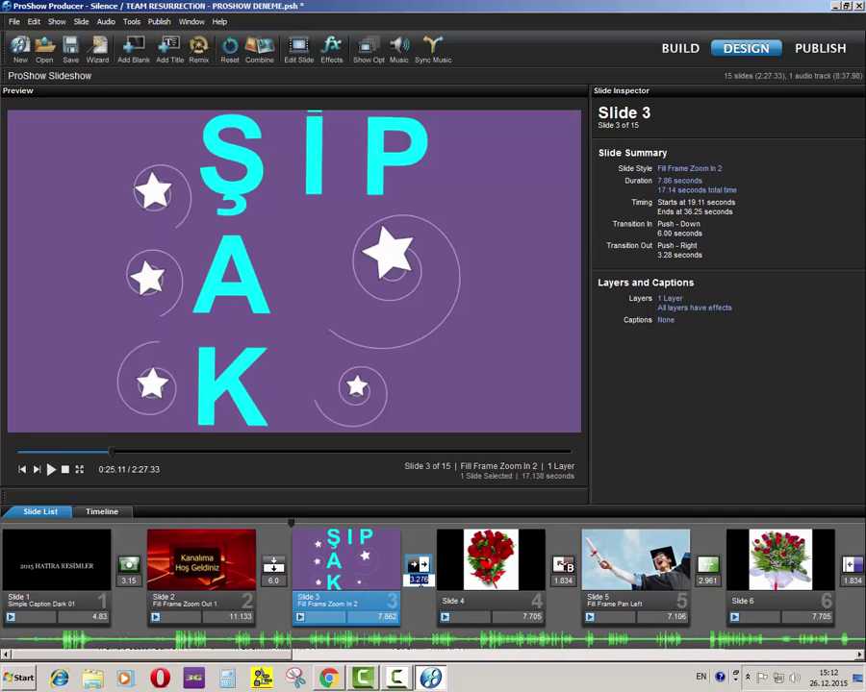
type("5")
Try the Star In transition between slides 3 and 4, preview Camera Flash - Fly-In Right, and apply Candlelight instead.
left_click(418, 567)
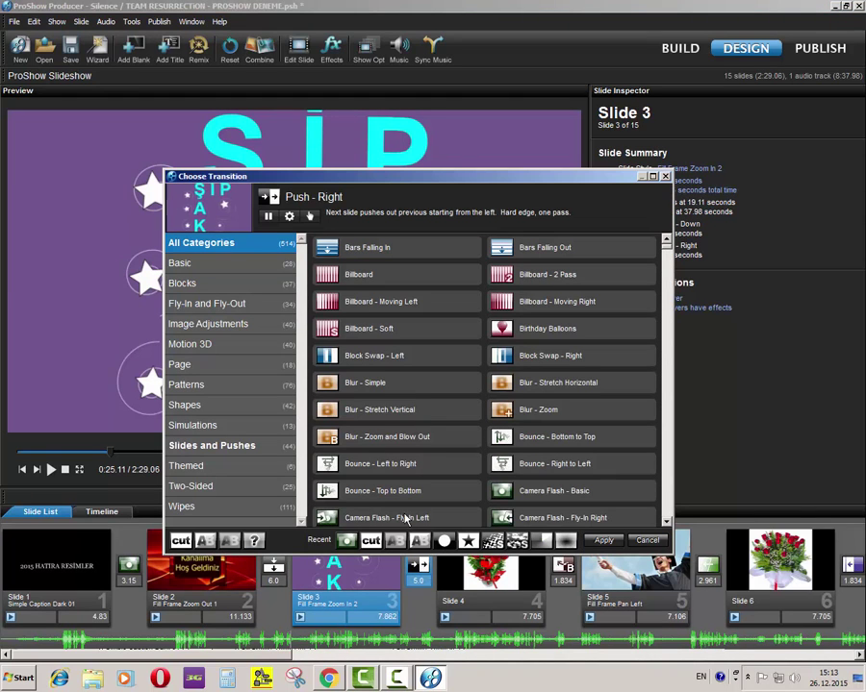
double_click(469, 540)
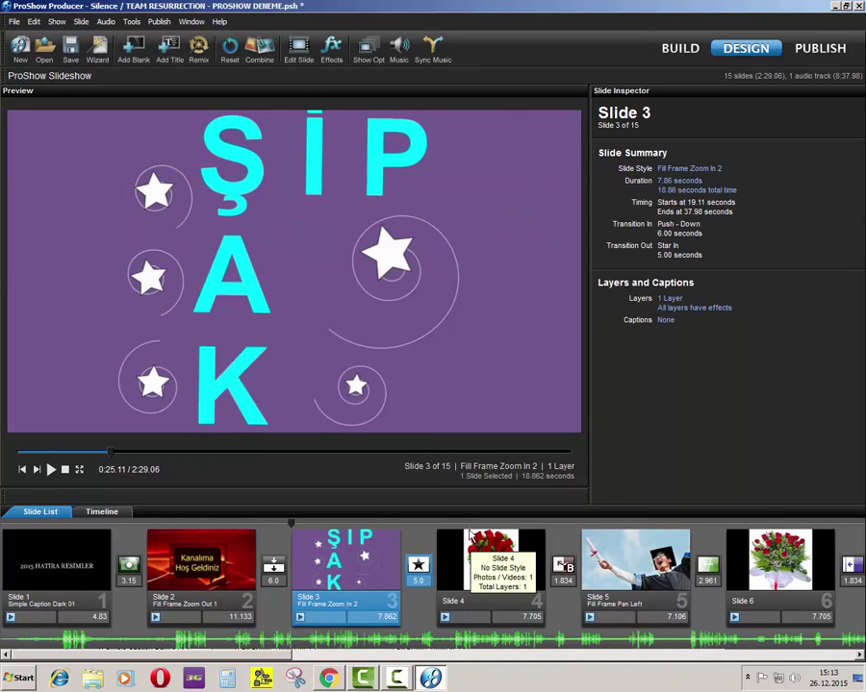
left_click(423, 567)
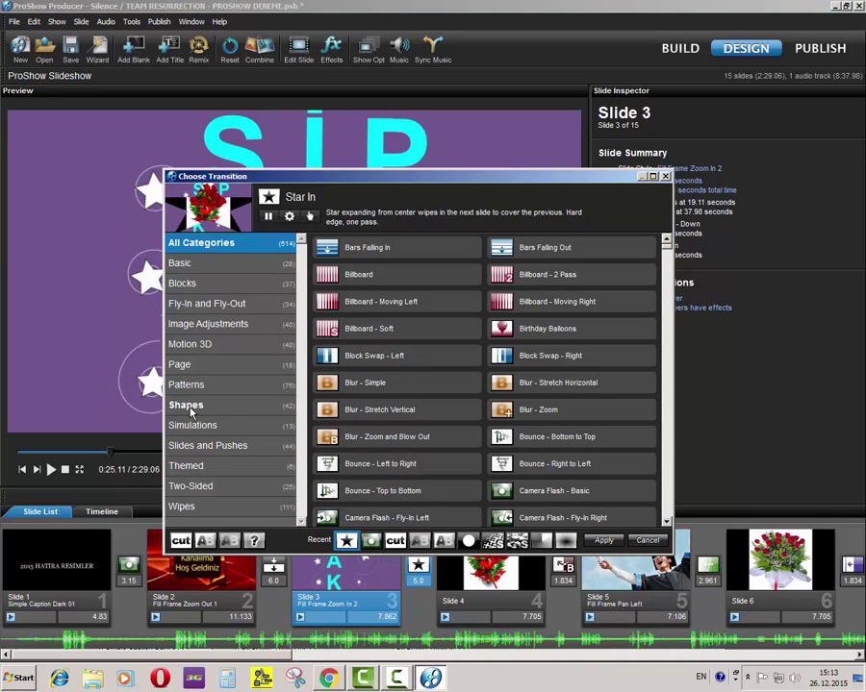
left_click(536, 519)
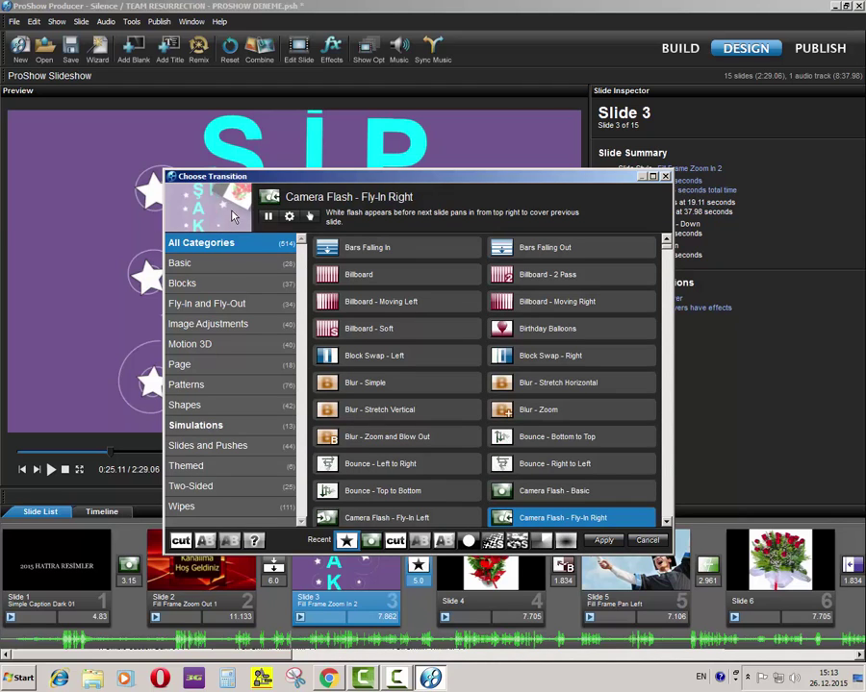
scroll(519, 462, "down", 4)
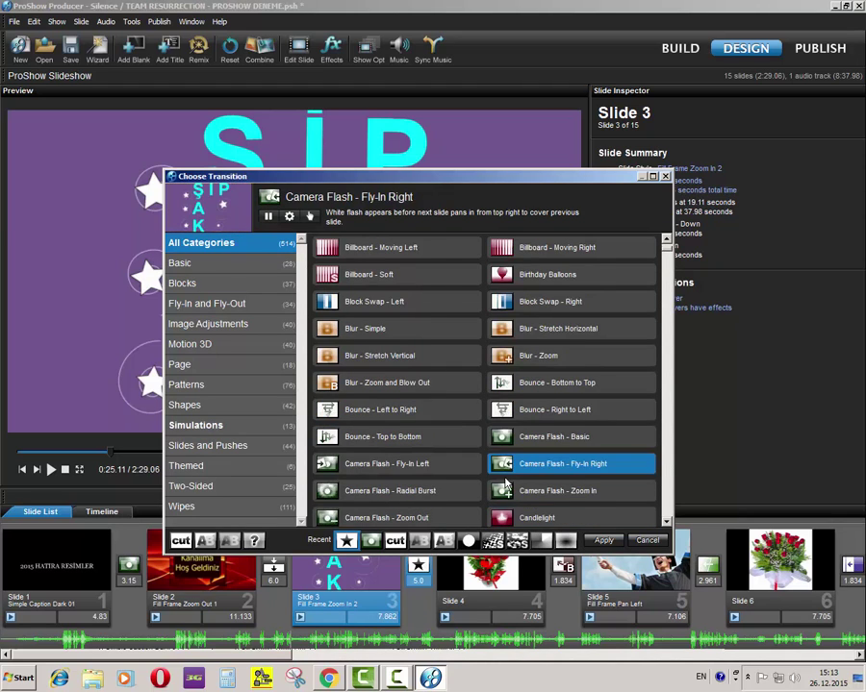
left_click(536, 355)
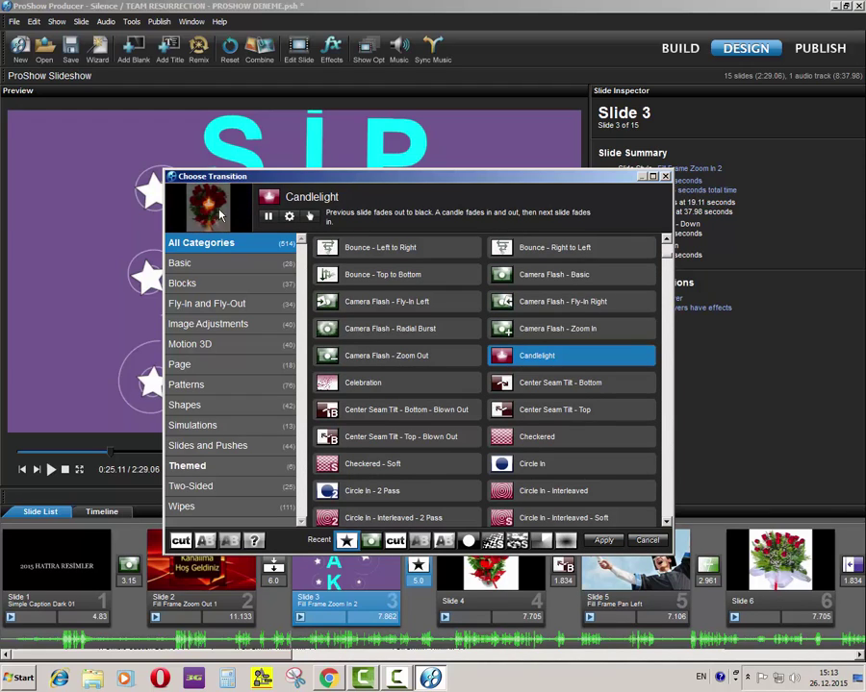
left_click(603, 540)
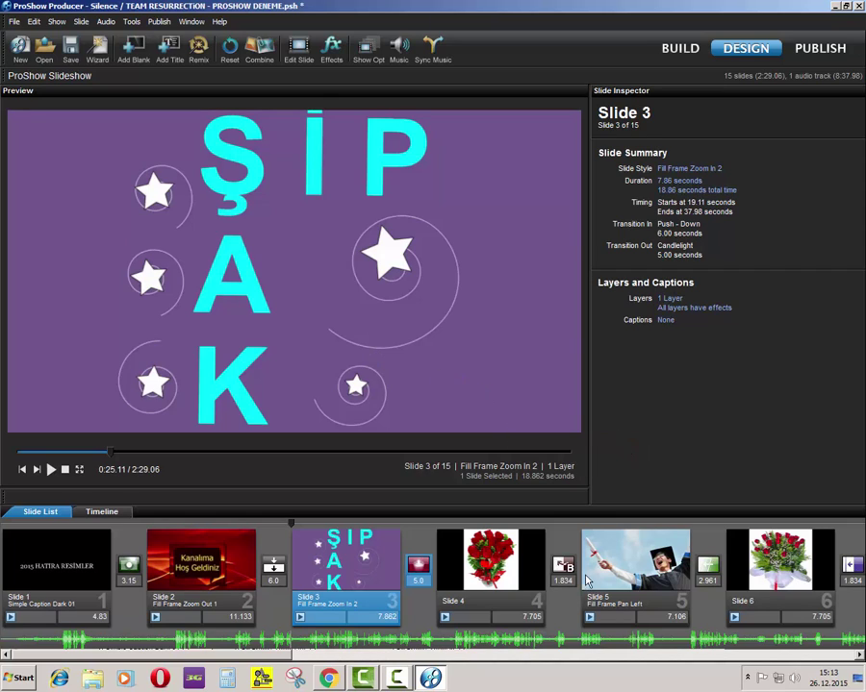
left_click(810, 53)
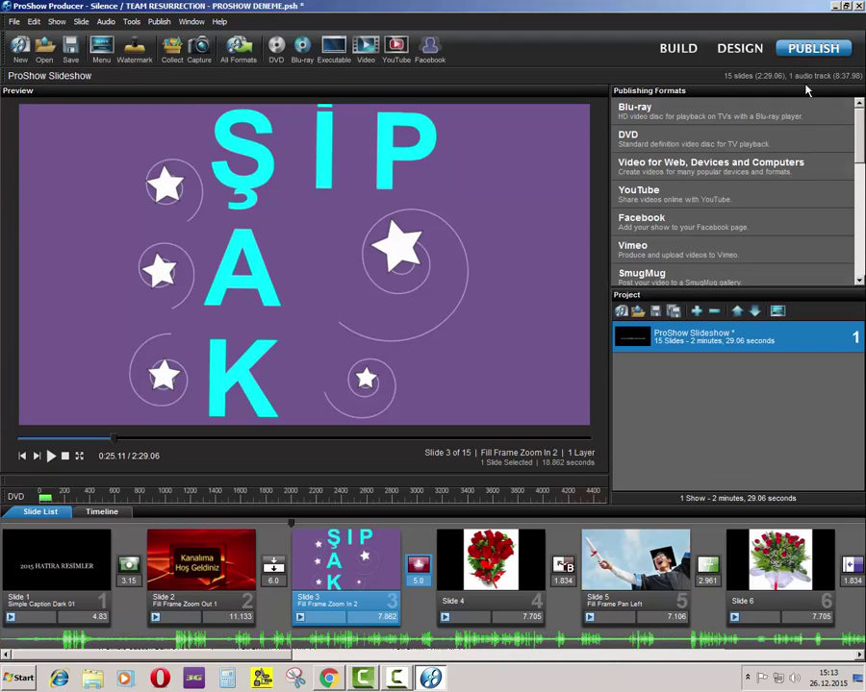
left_click(666, 53)
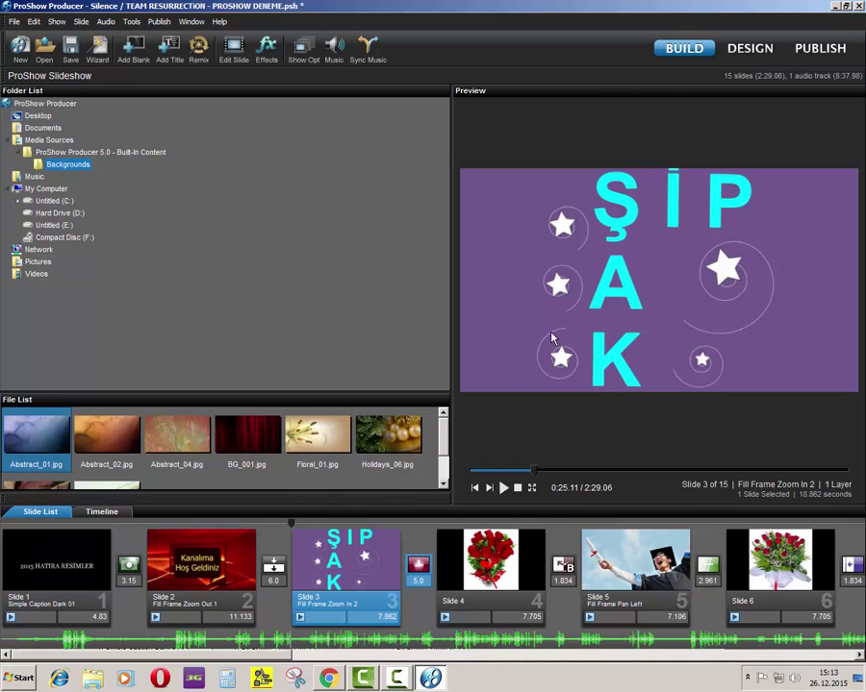
left_click(743, 53)
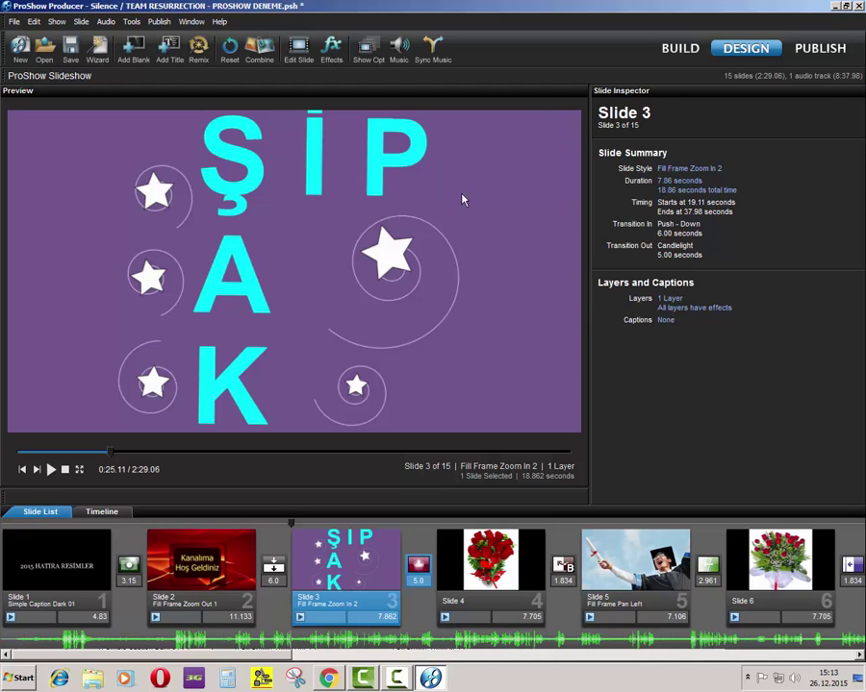
Add SIP SAK LOGO PROSOWA.psd from the Desktop as the show's watermark in the Publish workspace.
left_click(833, 53)
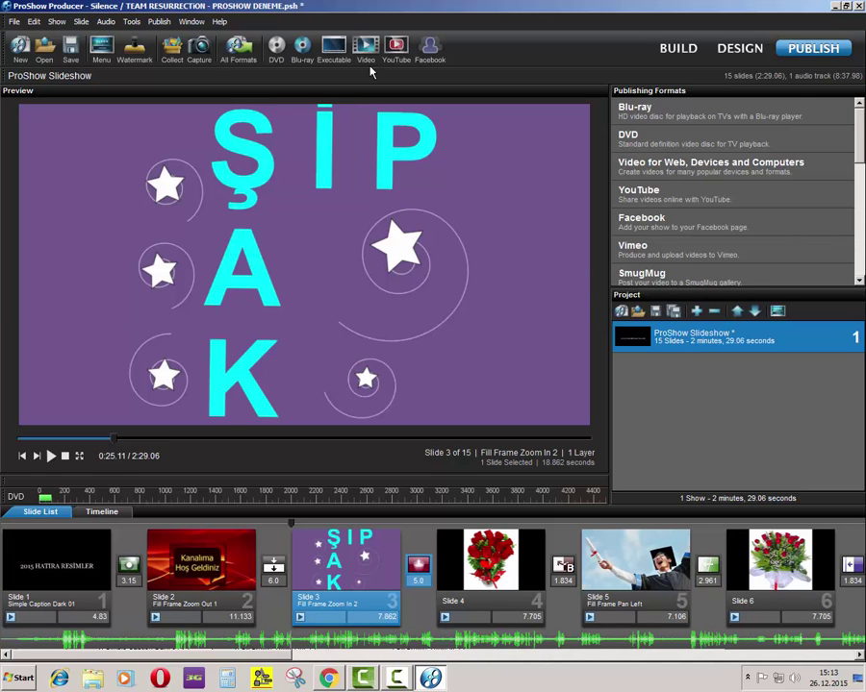
left_click(138, 60)
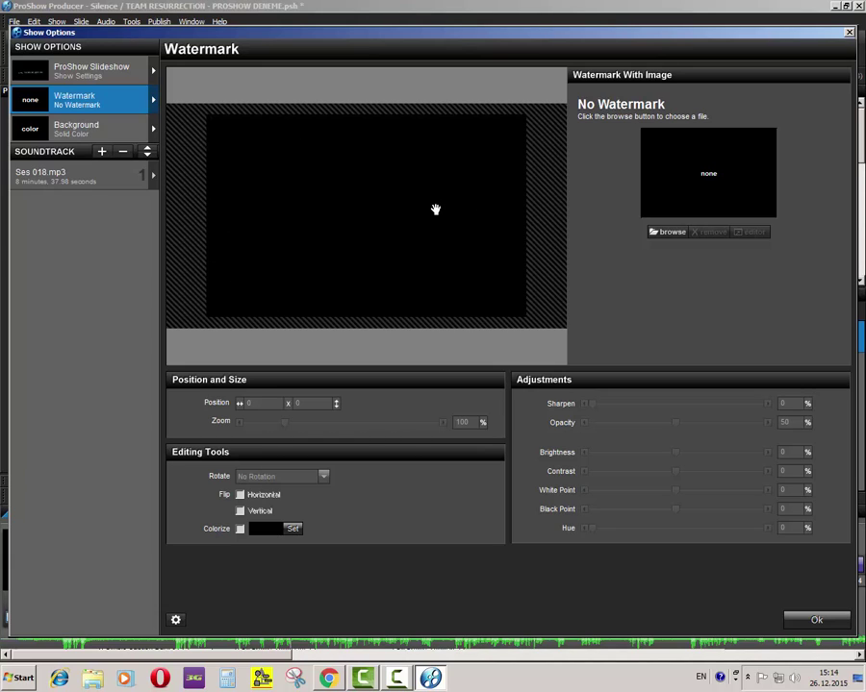
left_click(668, 234)
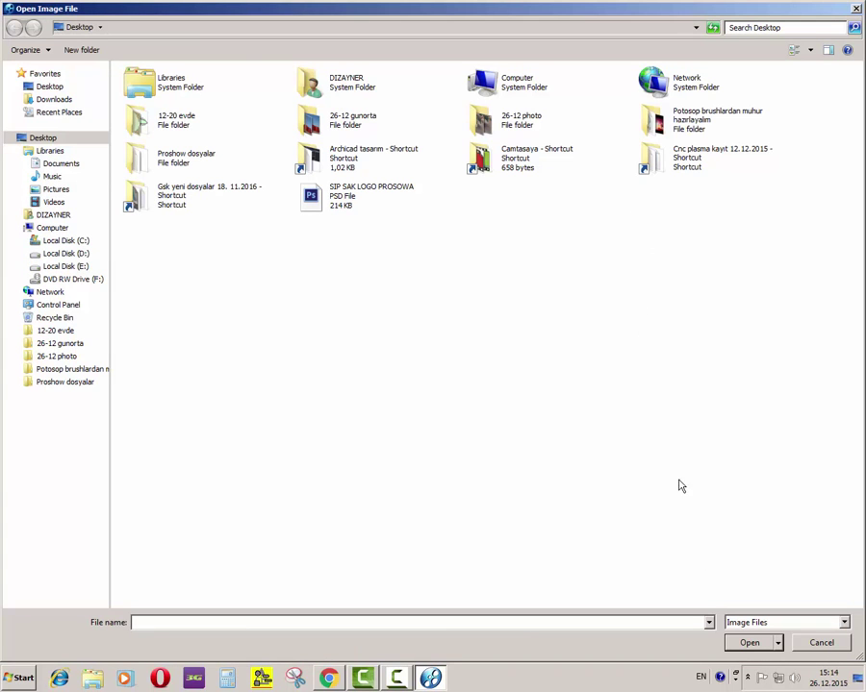
double_click(337, 199)
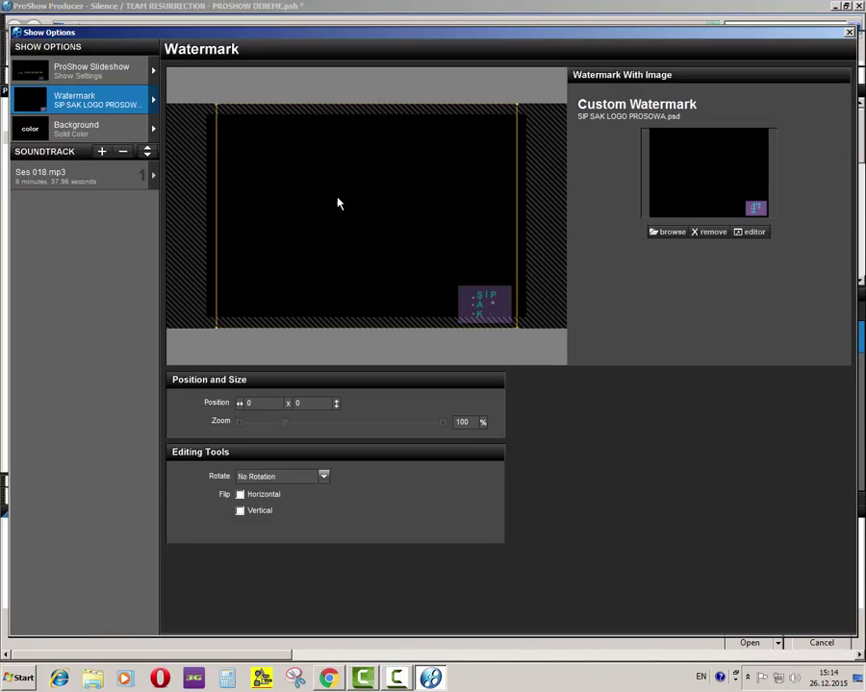
Move the logo watermark inward from the frame's corner to about -7.75 x -3.3 and accept the show options.
left_click_drag(493, 307, 458, 293)
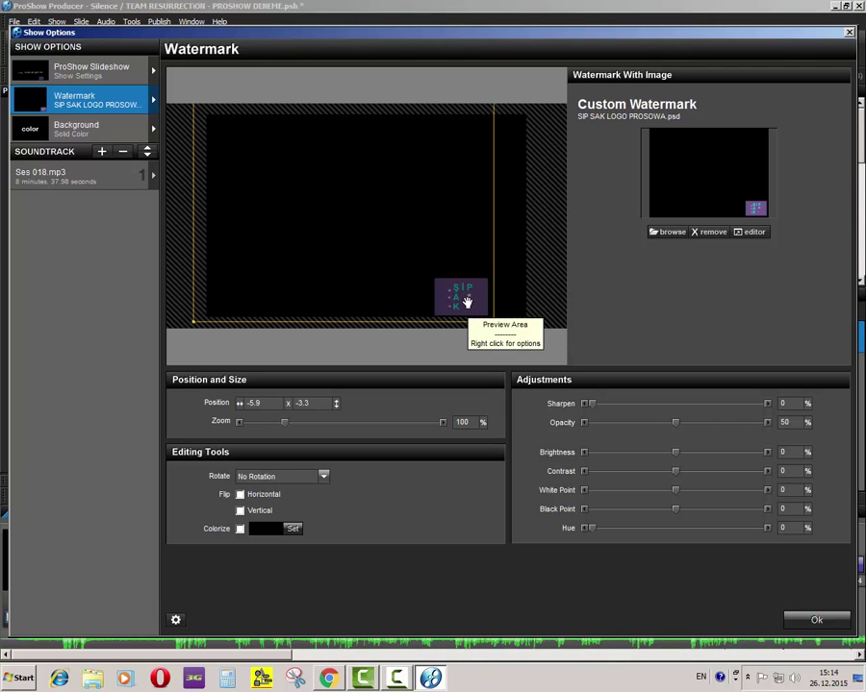
left_click_drag(467, 302, 455, 301)
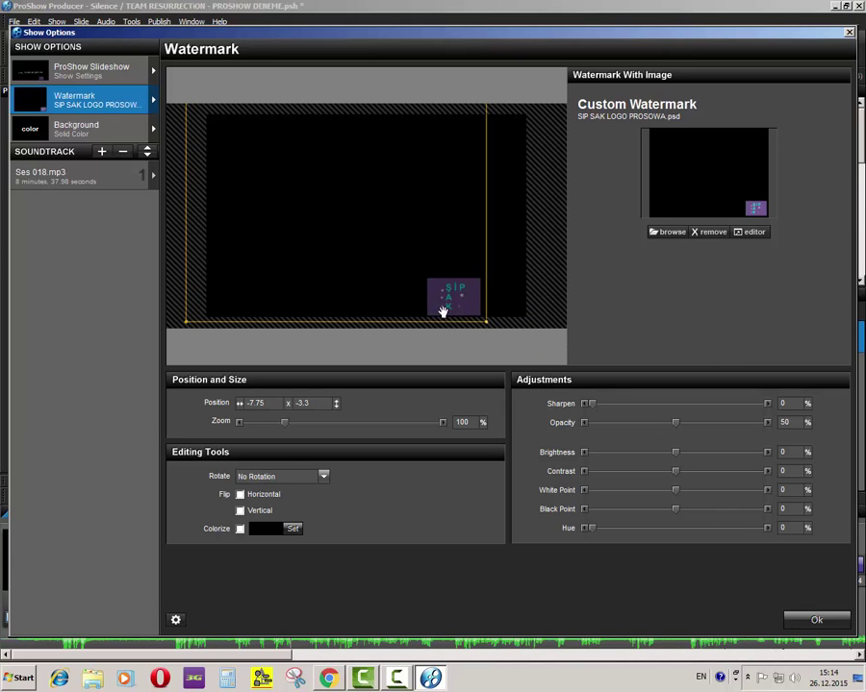
left_click(817, 622)
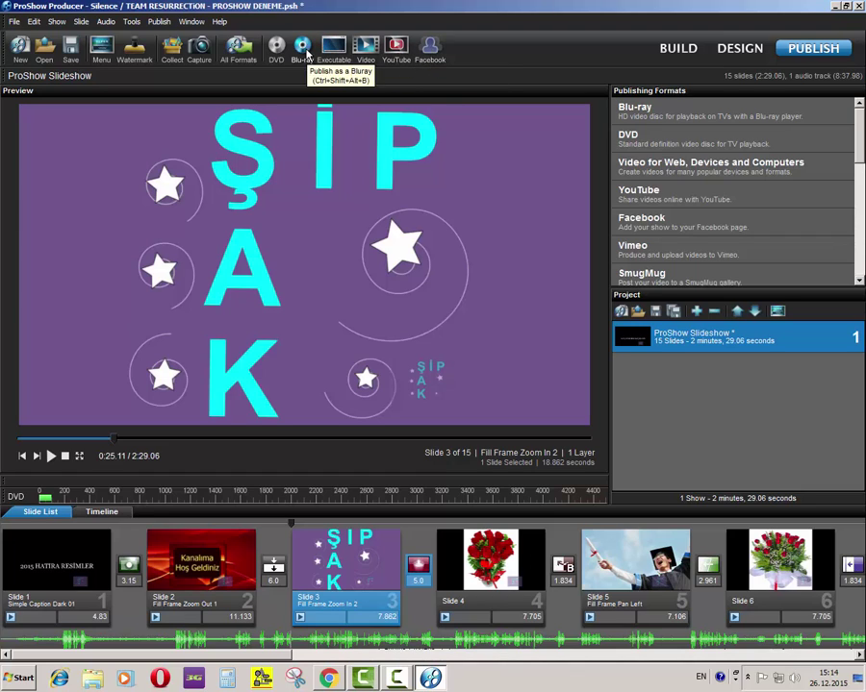
Start rendering the show as a high-quality MPEG-4 H.264 1080p video named ProShow SlideshowSON on the Desktop.
left_click(365, 53)
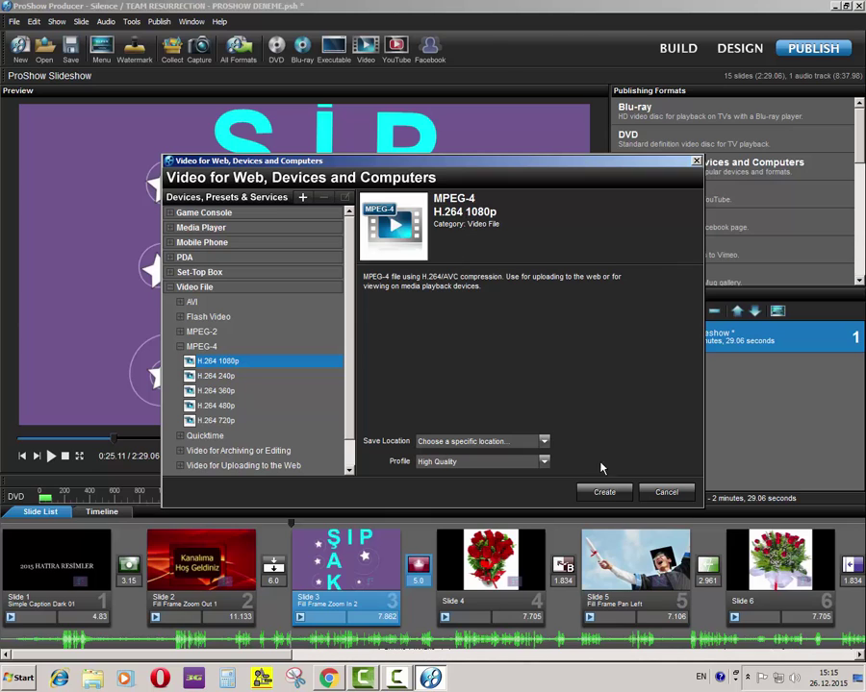
left_click(594, 494)
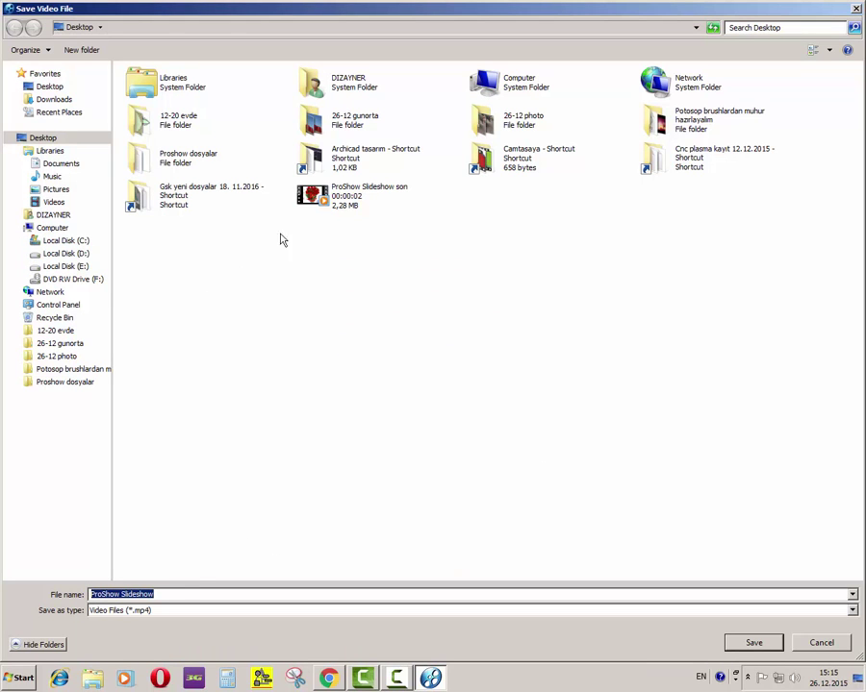
left_click(187, 594)
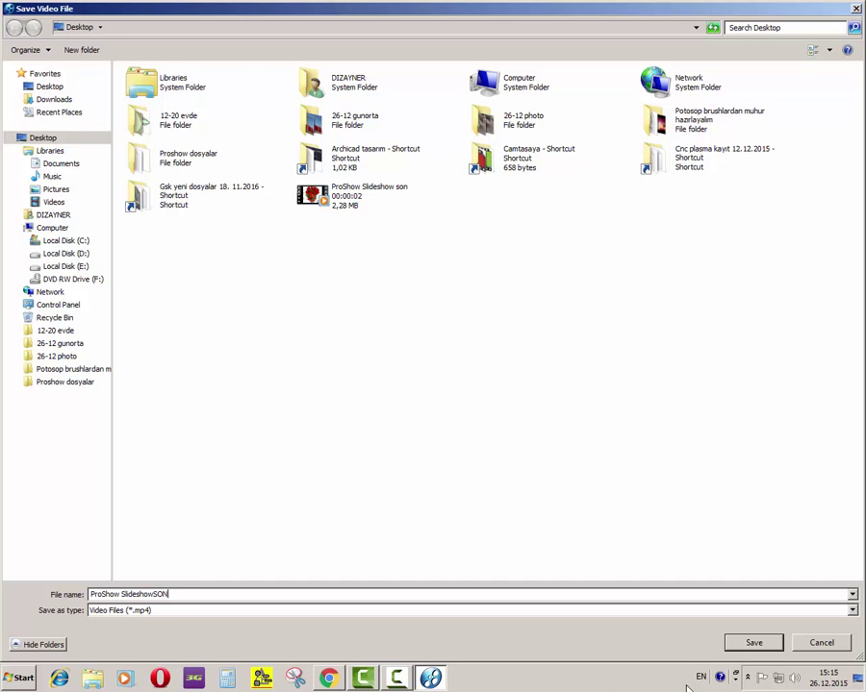
left_click(754, 643)
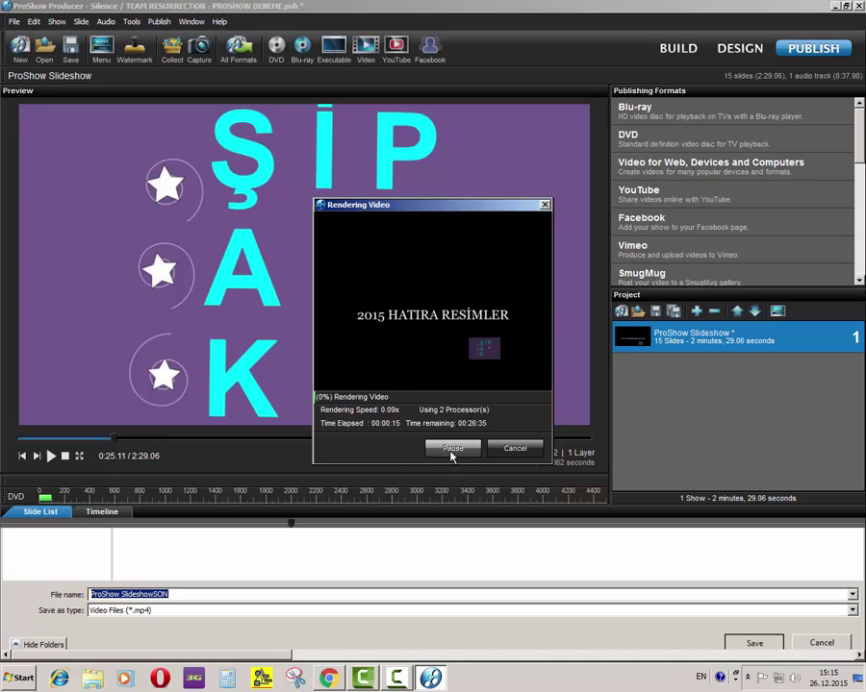
Move the rendering progress window upward, pause the video rendering and cancel it.
left_click_drag(490, 205, 504, 132)
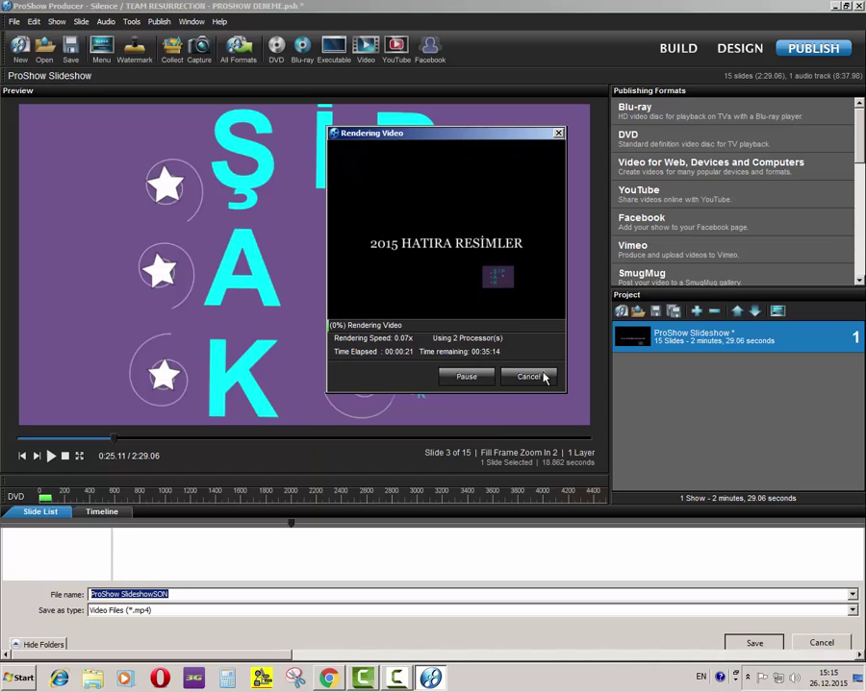
left_click(467, 380)
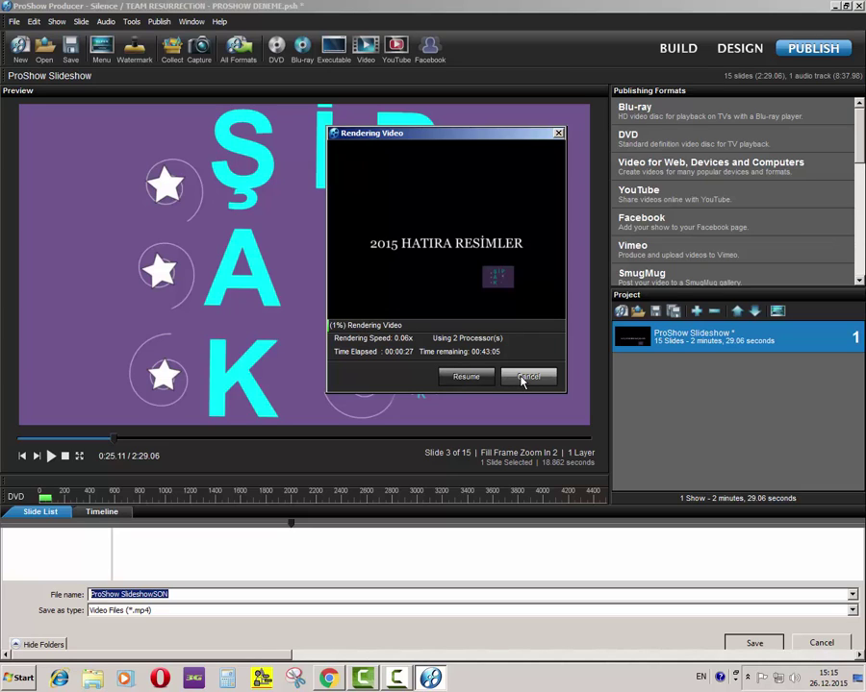
left_click(523, 378)
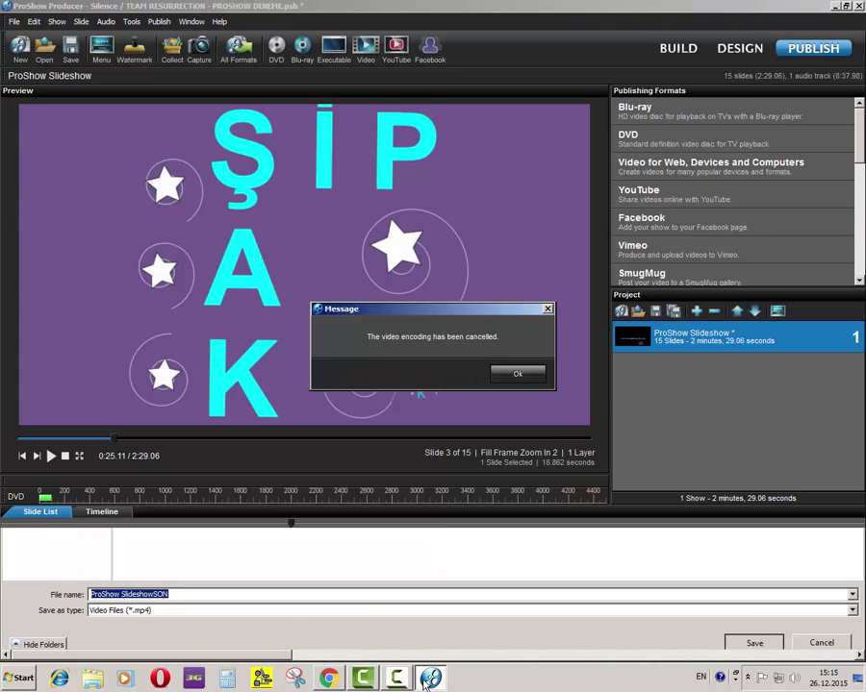
Dismiss the encoding message, show the desktop and open the rendered video ProShow Slideshow son in VLC media player.
left_click(518, 373)
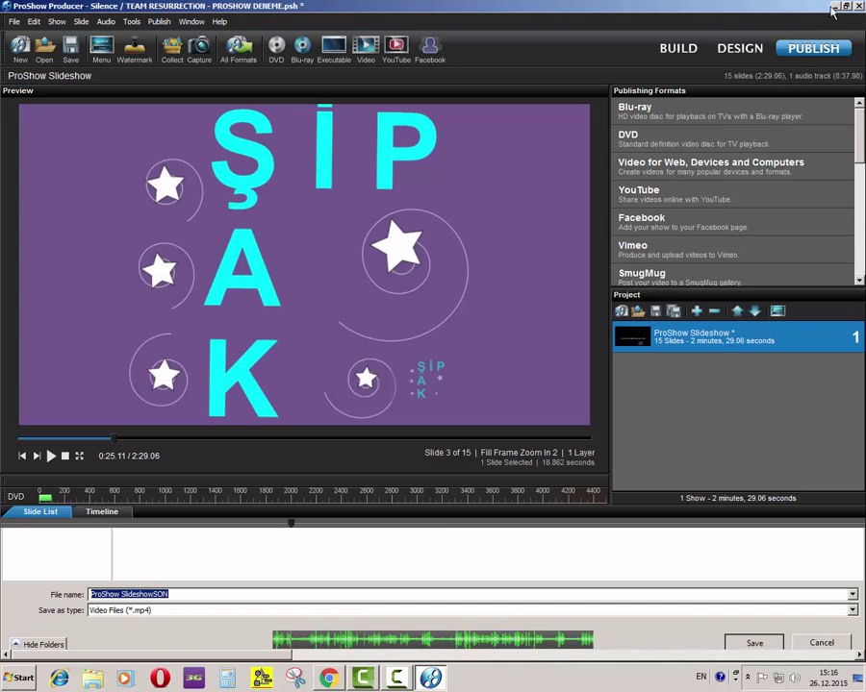
key("super+d")
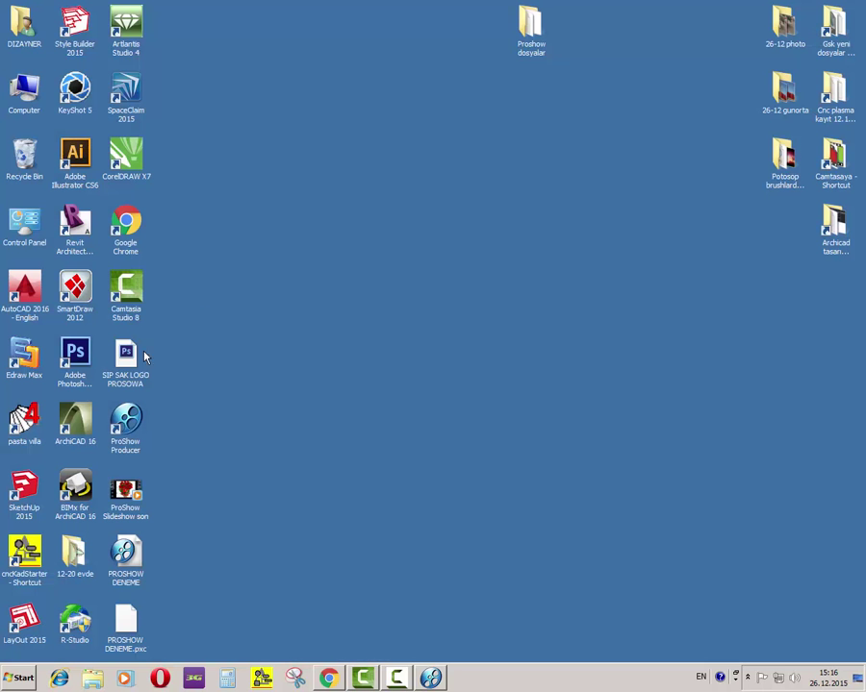
right_click(123, 500)
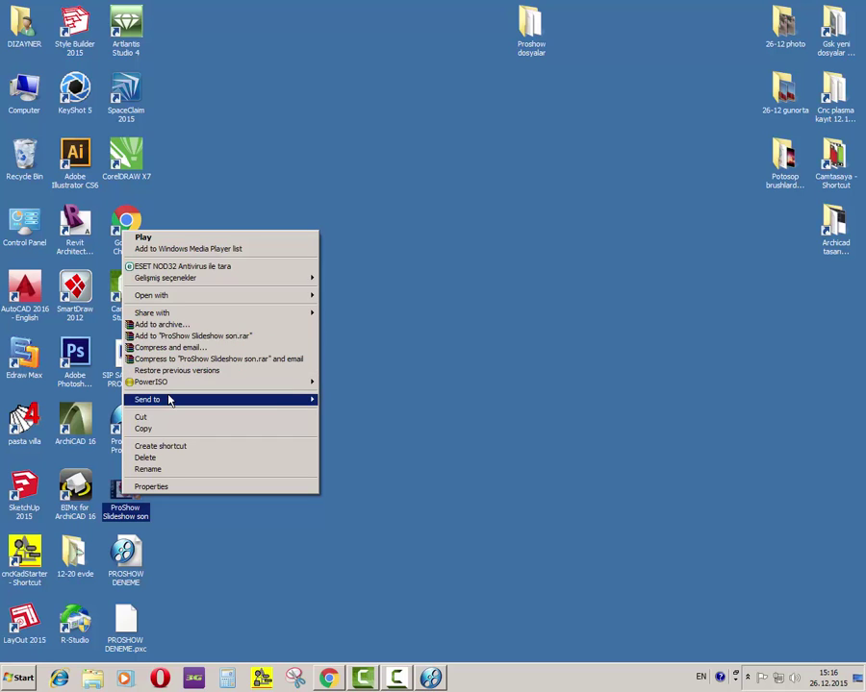
mouse_move(169, 399)
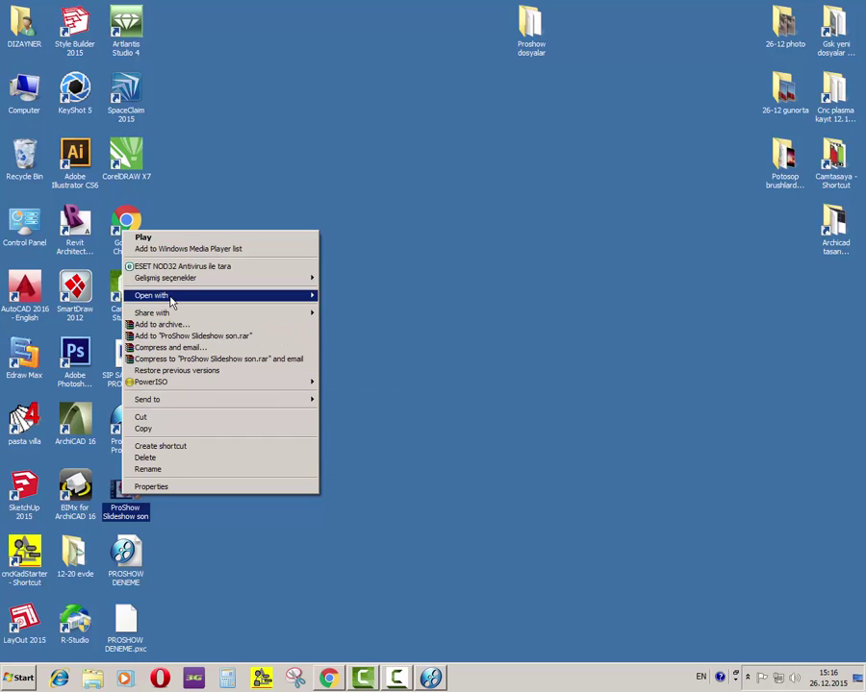
left_click(333, 309)
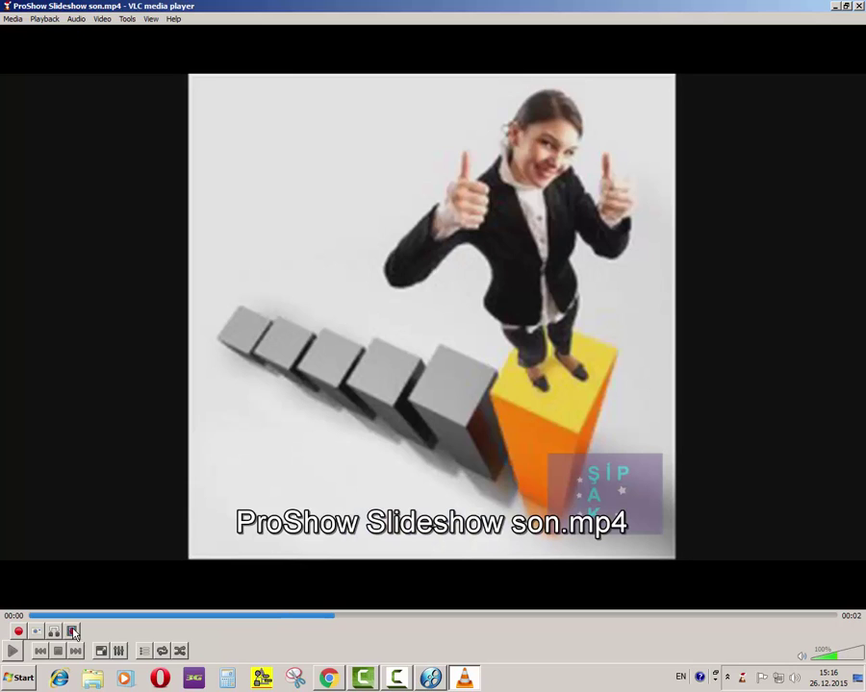
Jump back near the video's start and advance it frame by frame to examine the logo watermark over the photos.
left_click(120, 619)
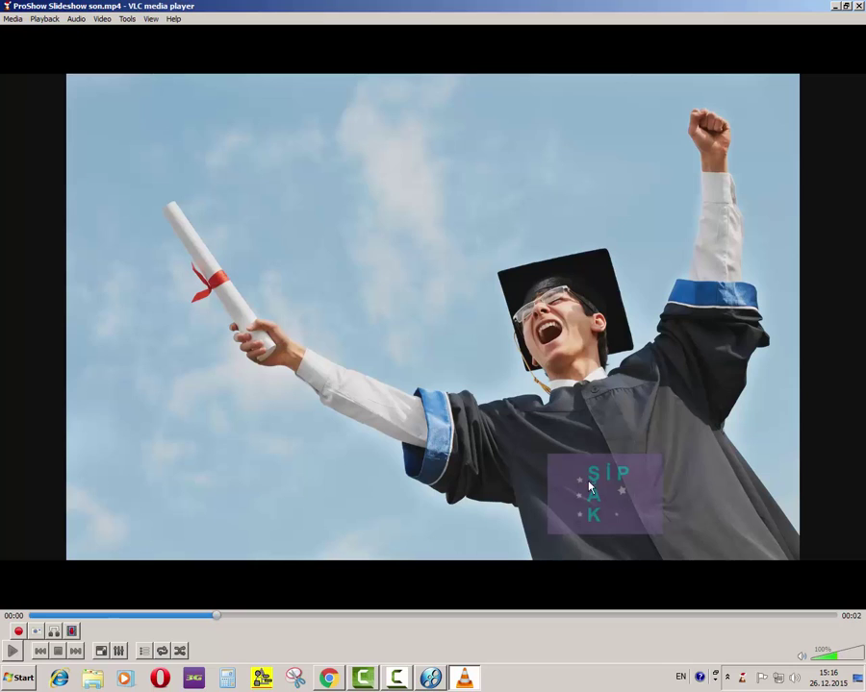
left_click(72, 631)
left_click(72, 631)
left_click(72, 631)
left_click(72, 631)
left_click(72, 631)
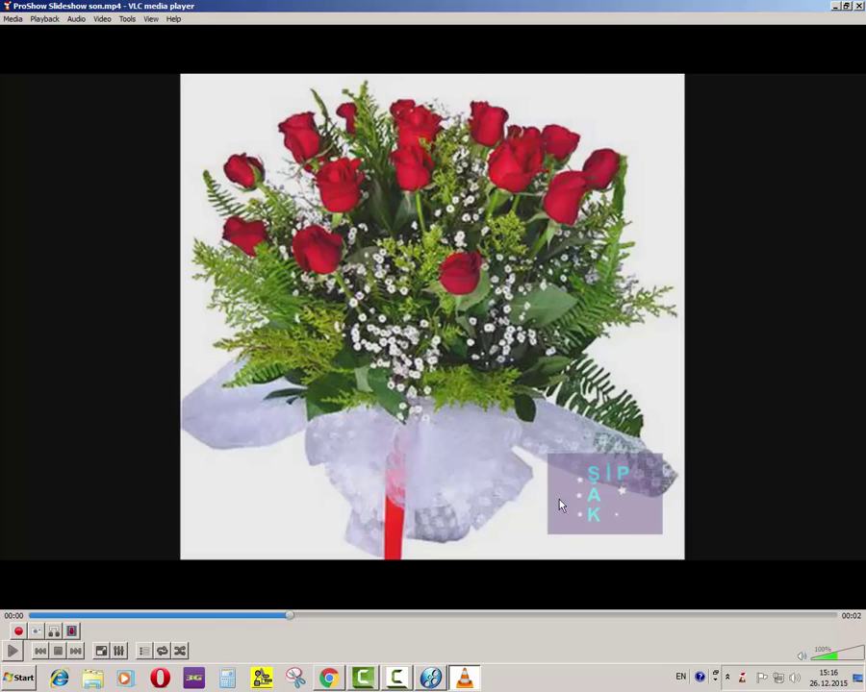
left_click(72, 631)
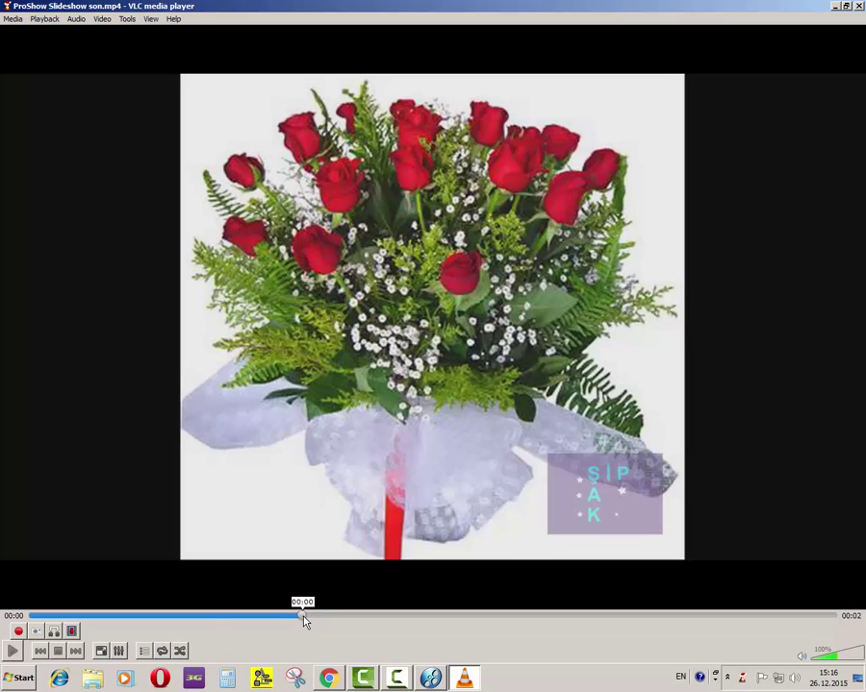
left_click(73, 632)
left_click(73, 632)
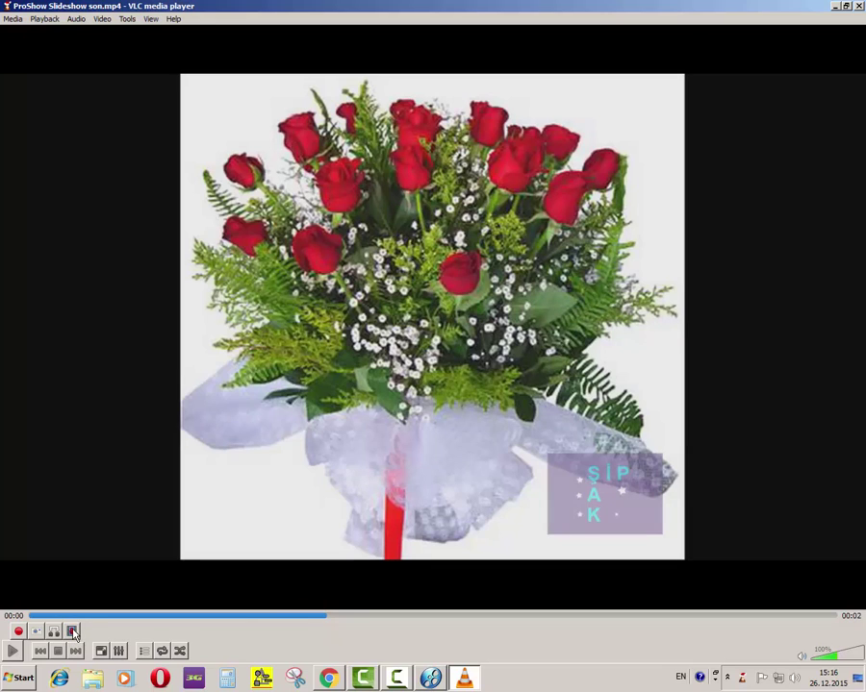
left_click(73, 632)
left_click(73, 632)
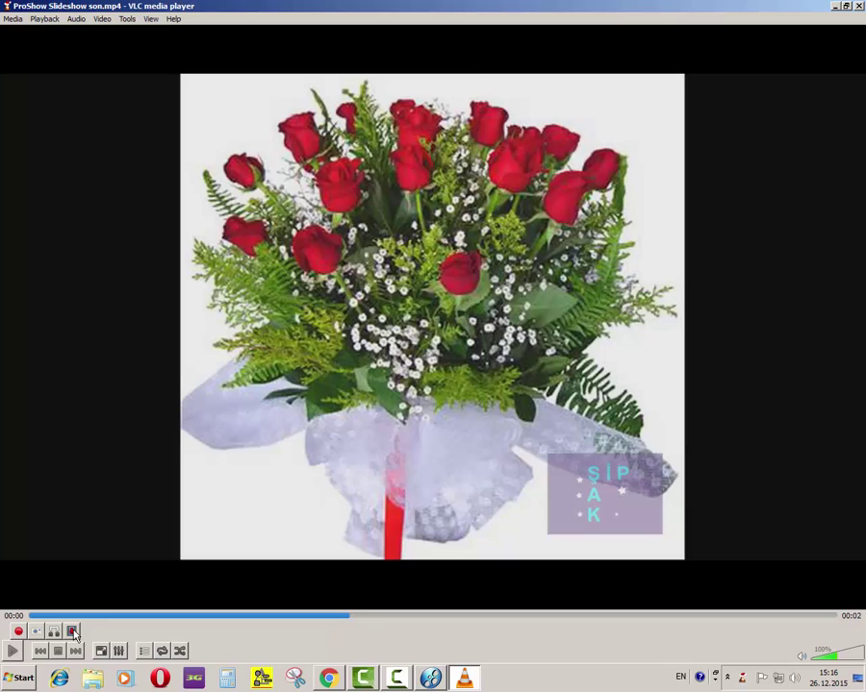